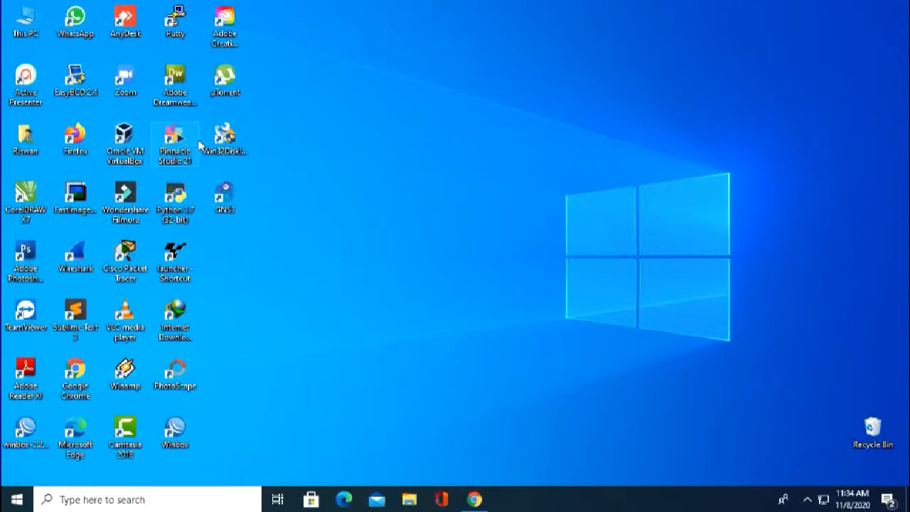
Launch Oracle VM VirtualBox Manager from its desktop shortcut and bring Chrome's new tab forward.
left_click(126, 151)
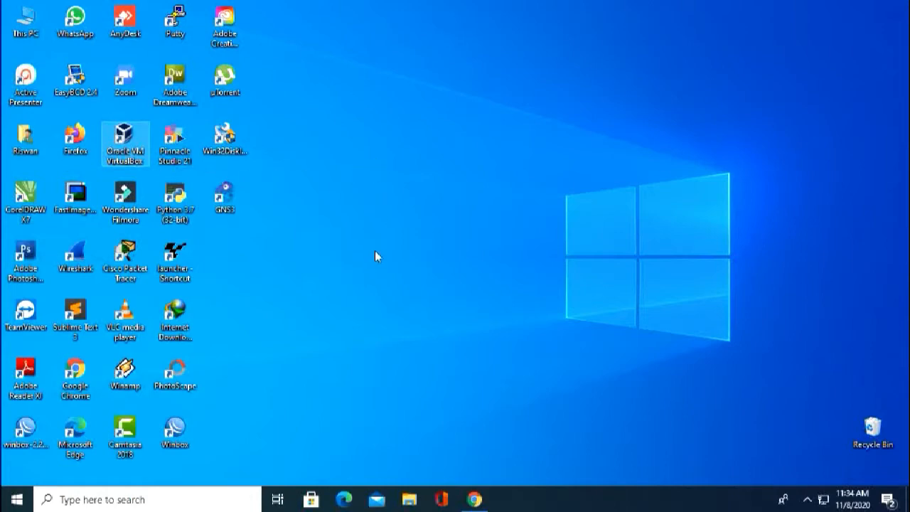
key("Return")
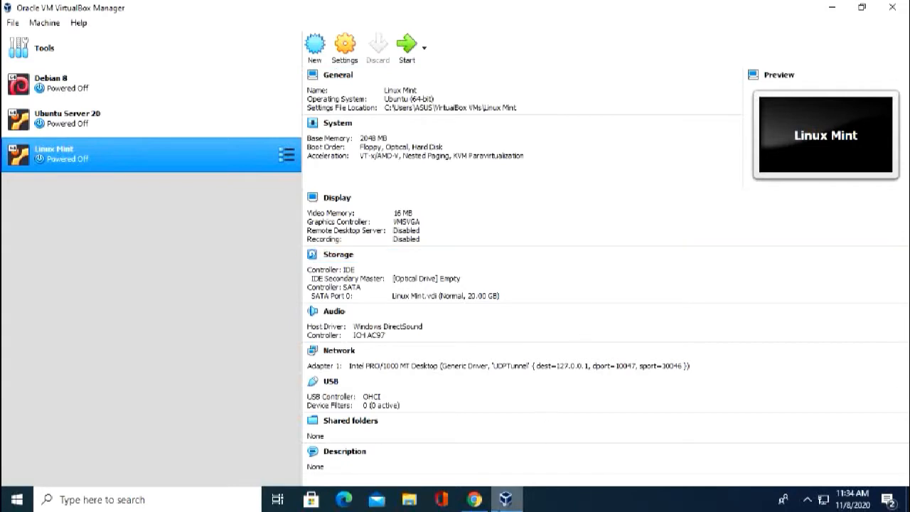
left_click(474, 499)
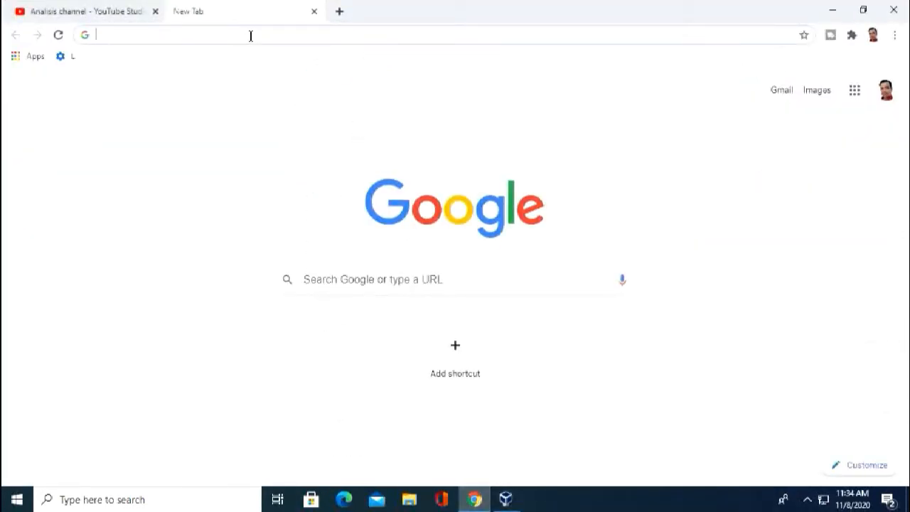
Go to the mikrotik website from Chrome's address bar.
type("mikroi")
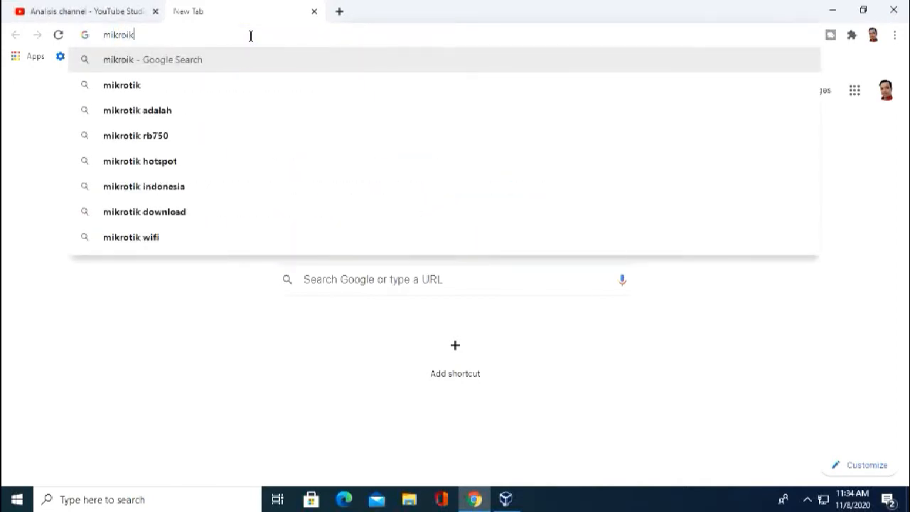
key("BackSpace")
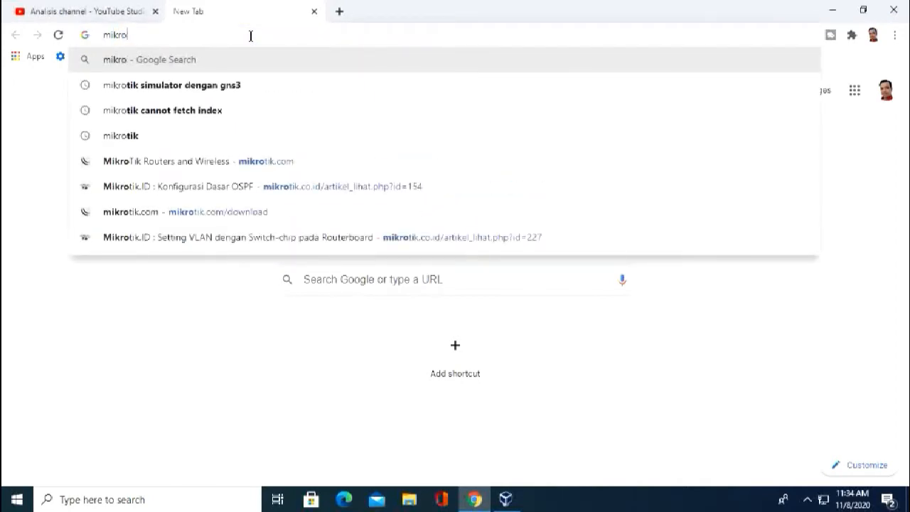
type("tik.")
key("Return")
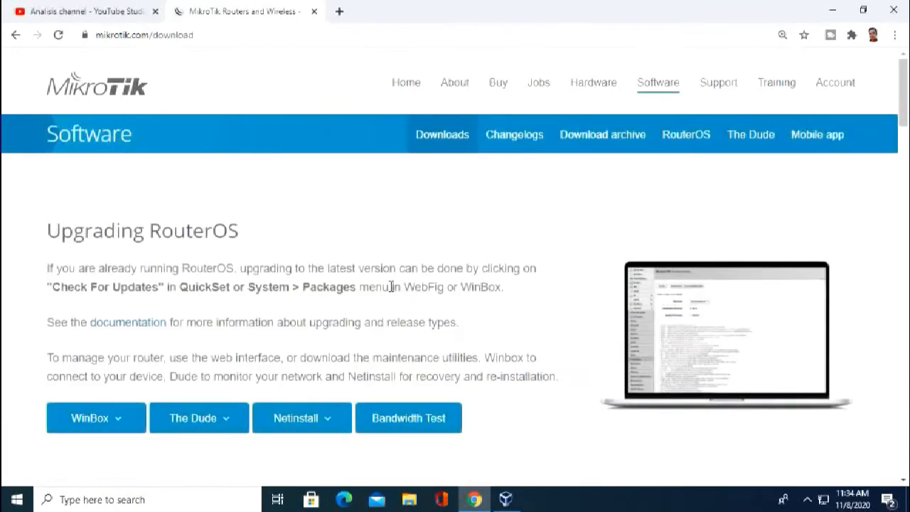
Find Cloud Hosted Router on the downloads page and start downloading the 6.46.8 OVA template.
scroll(278, 319, "down", 15)
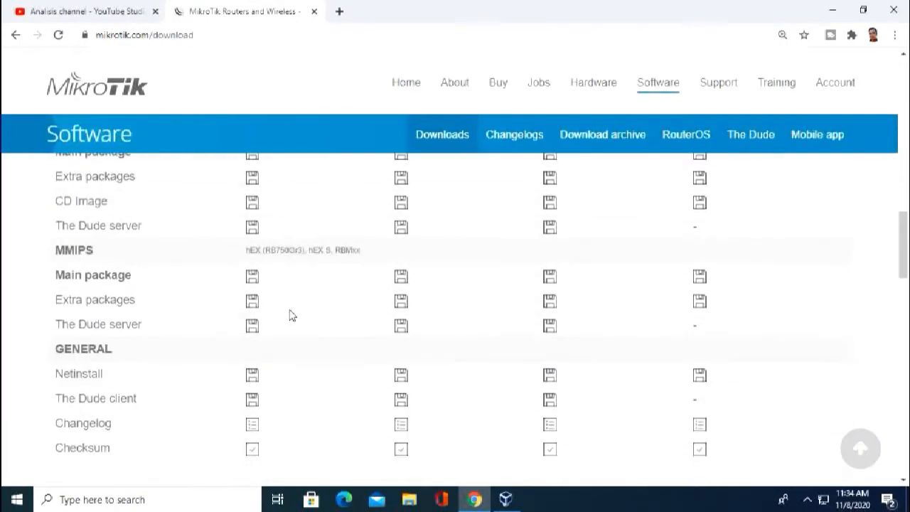
scroll(291, 317, "down", 4)
scroll(291, 312, "up", 2)
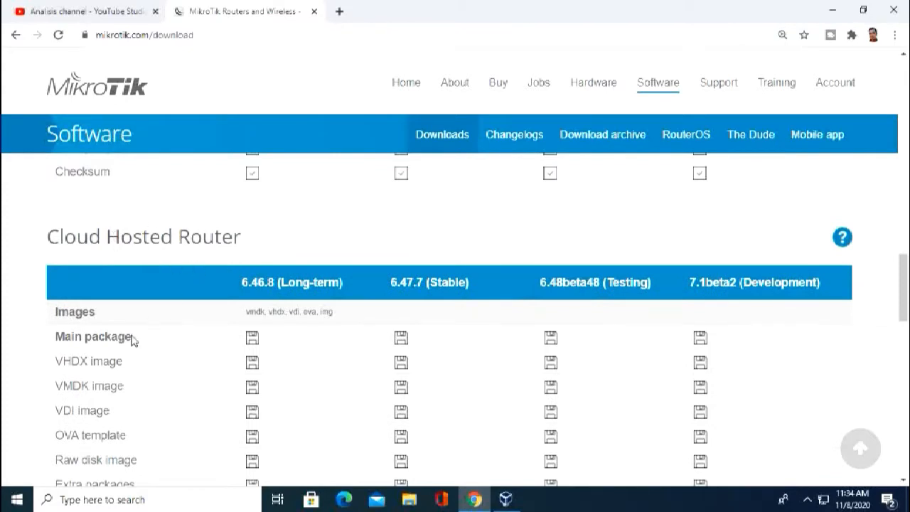
scroll(135, 337, "down", 2)
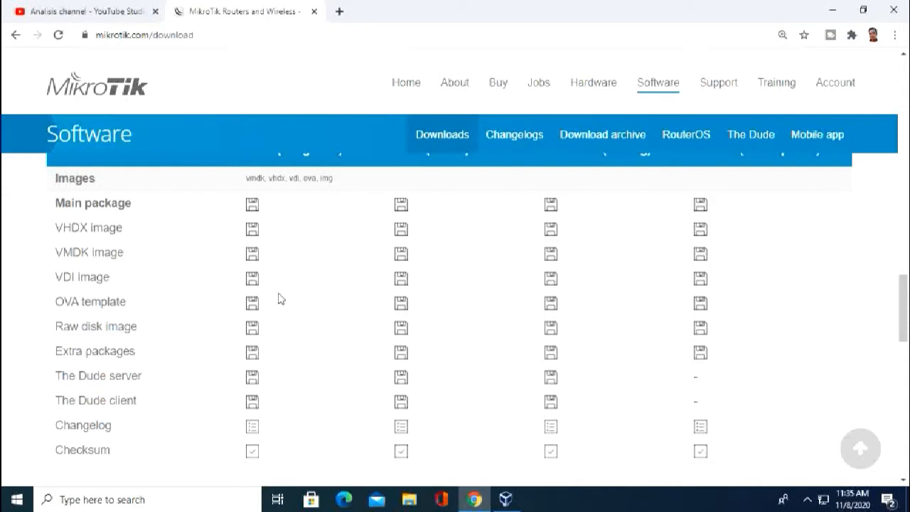
scroll(278, 299, "down", 4)
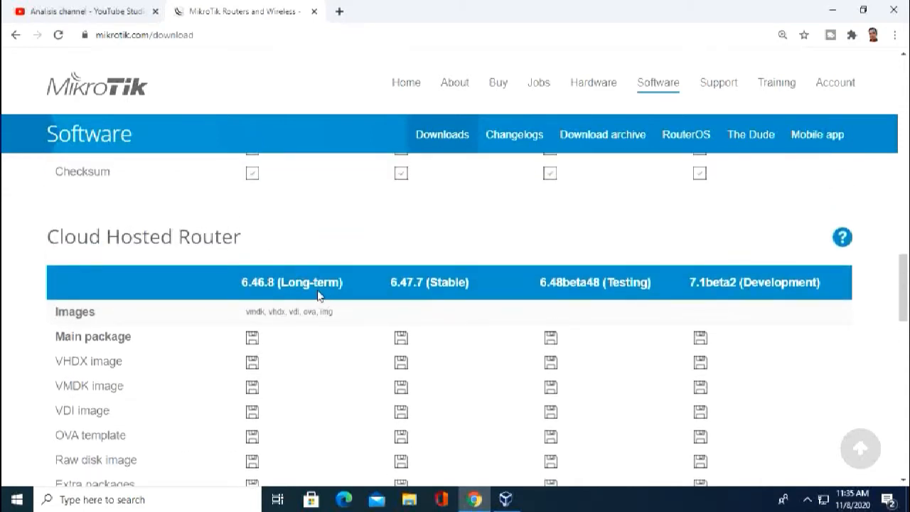
scroll(283, 291, "down", 2)
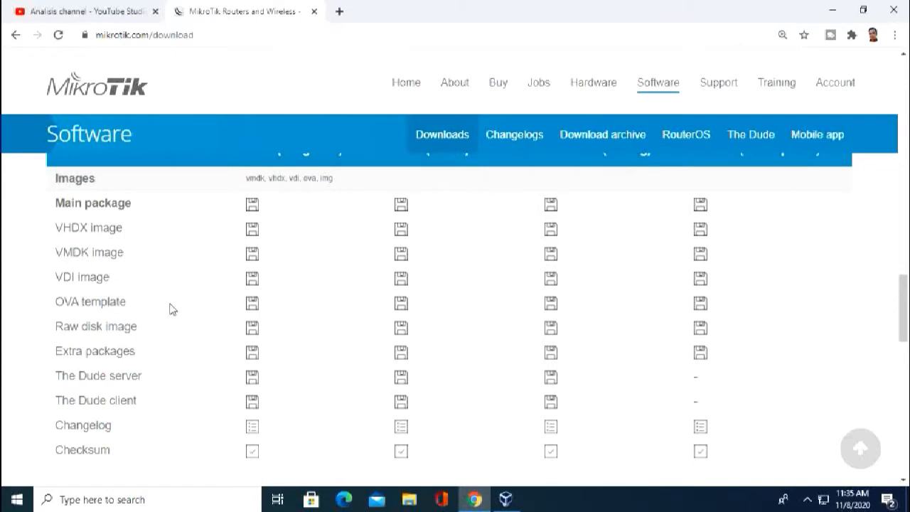
left_click(253, 303)
Cancel the 6.46.8 save, save chr-6.47.7.ova to Downloads instead, and minimise Chrome.
scroll(316, 263, "down", 4)
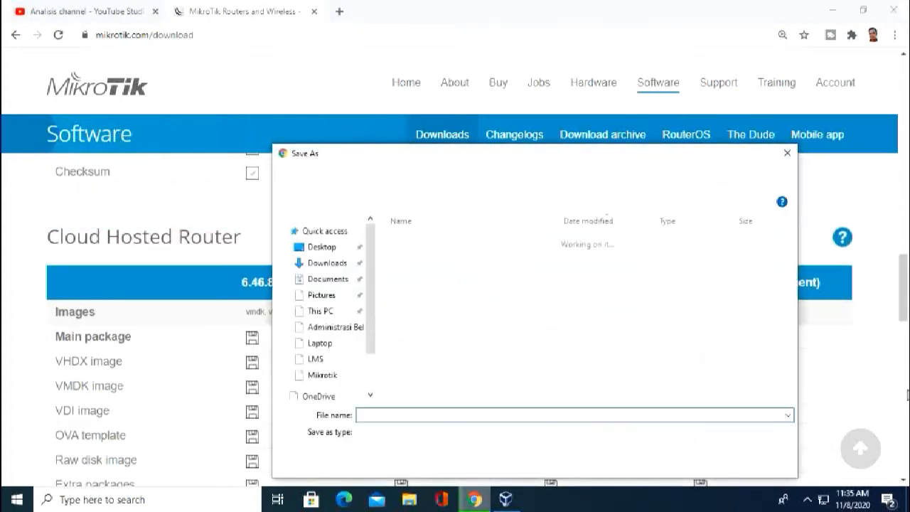
left_click(788, 158)
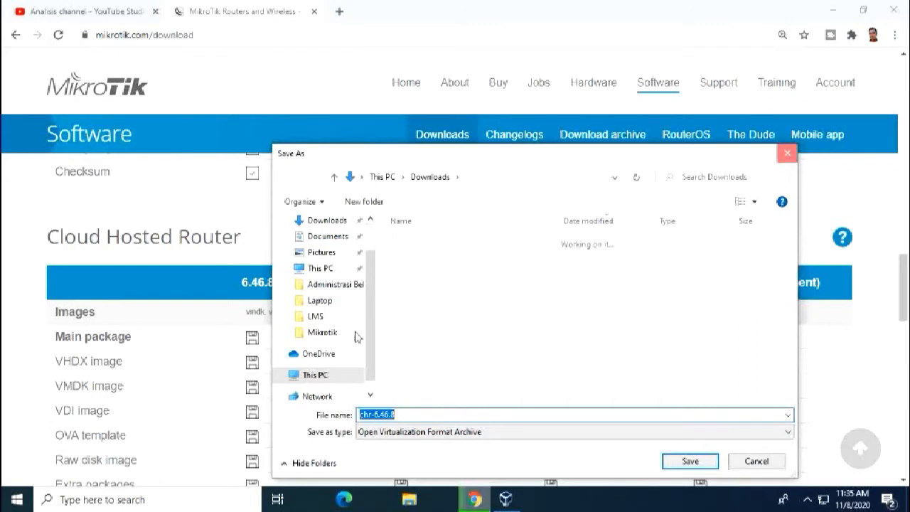
scroll(498, 255, "down", 1)
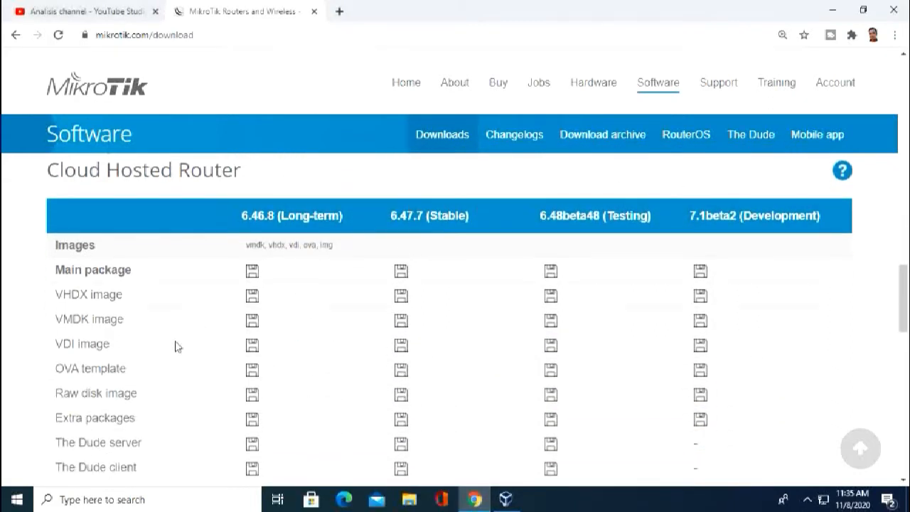
left_click(401, 371)
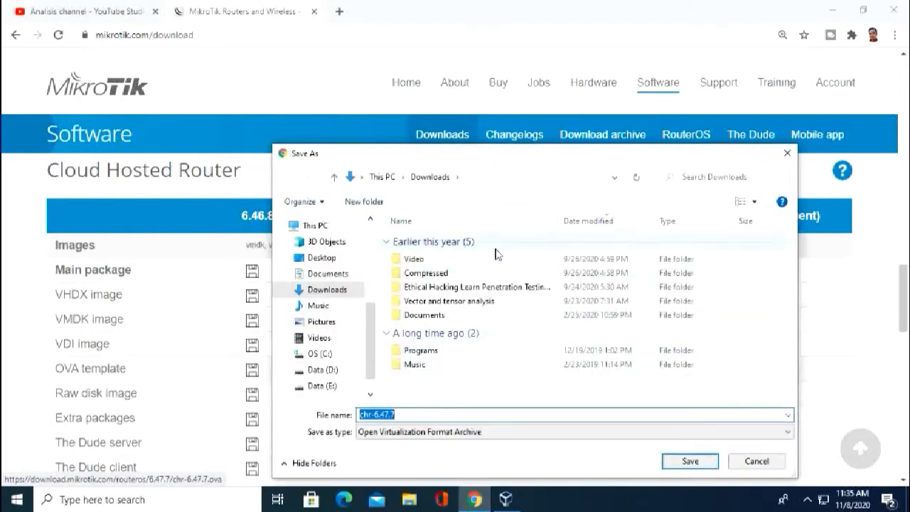
left_click(688, 462)
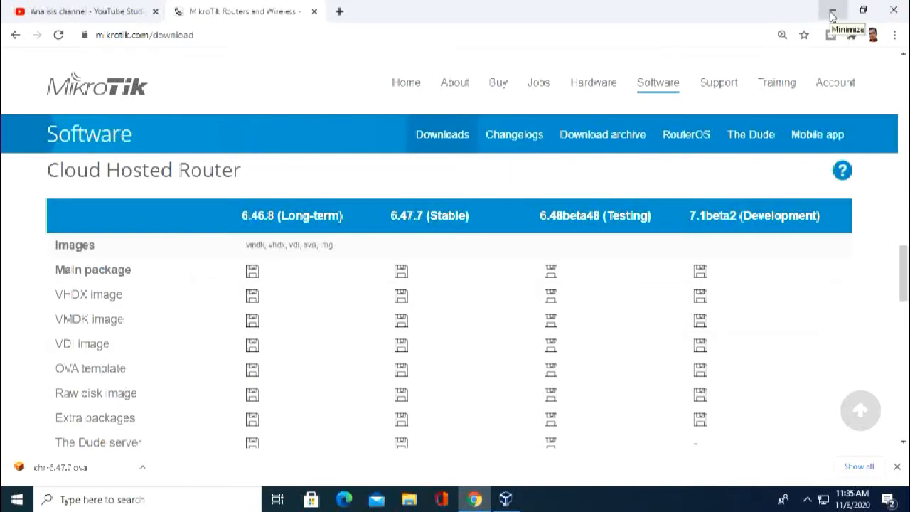
left_click(831, 16)
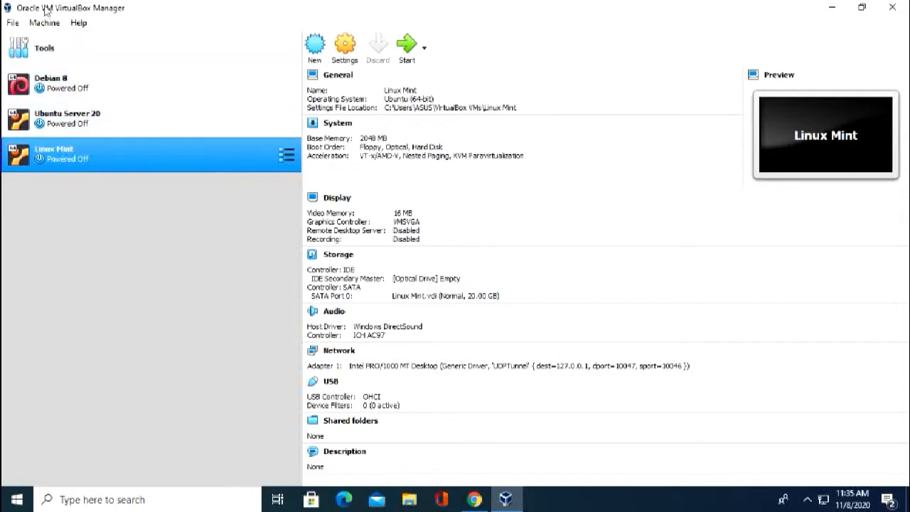
Import Downloads\chr-6.47.7.ova through File > Import Appliance as MikroTik_RouterOS_CHR.
left_click(13, 23)
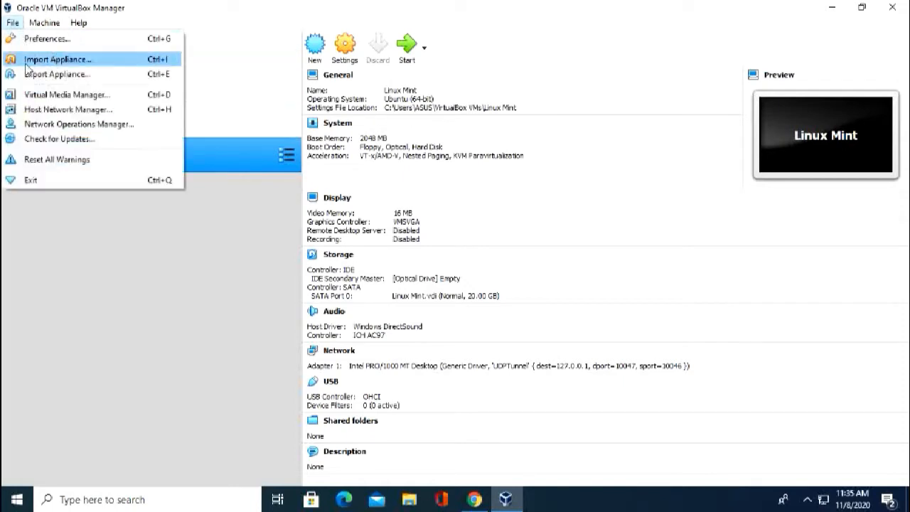
left_click(48, 61)
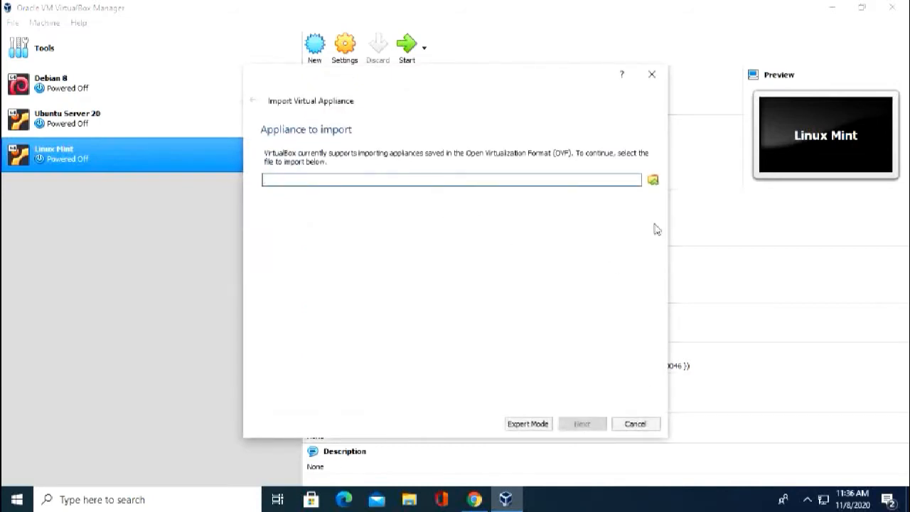
left_click(653, 180)
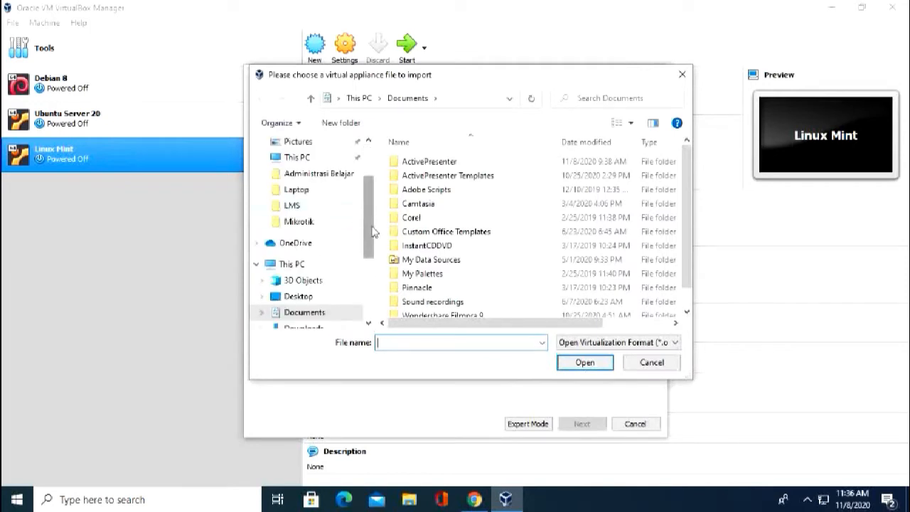
left_click_drag(367, 222, 373, 256)
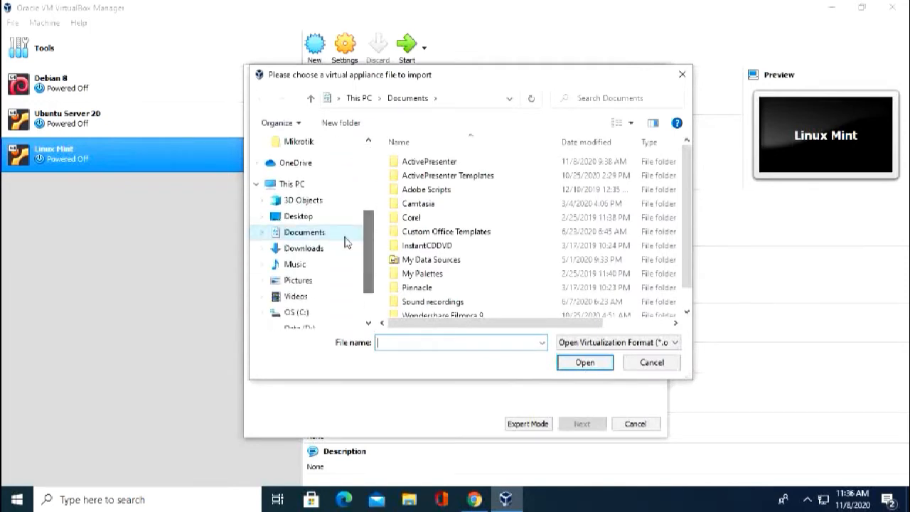
left_click(306, 249)
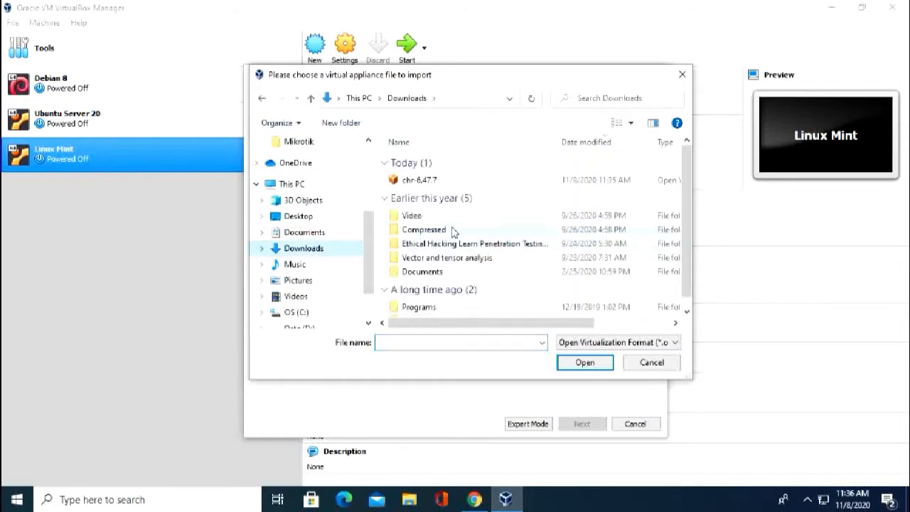
left_click(440, 182)
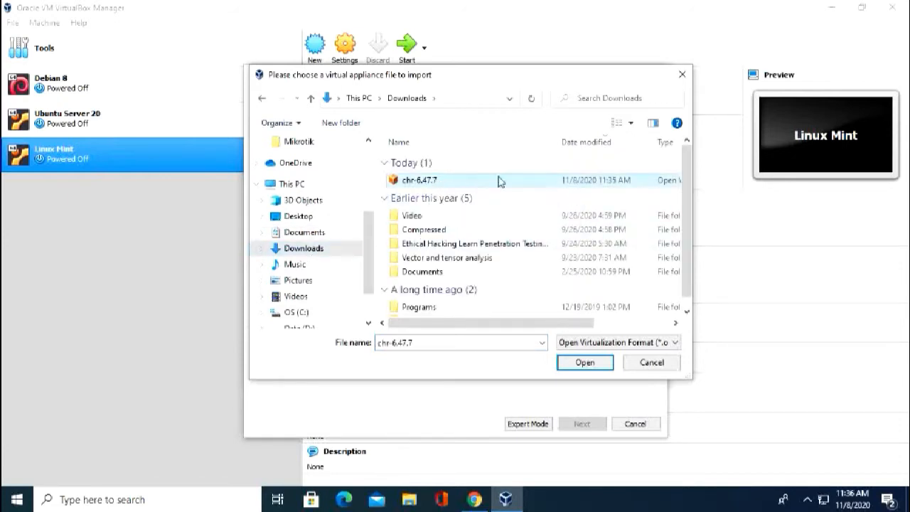
left_click(583, 363)
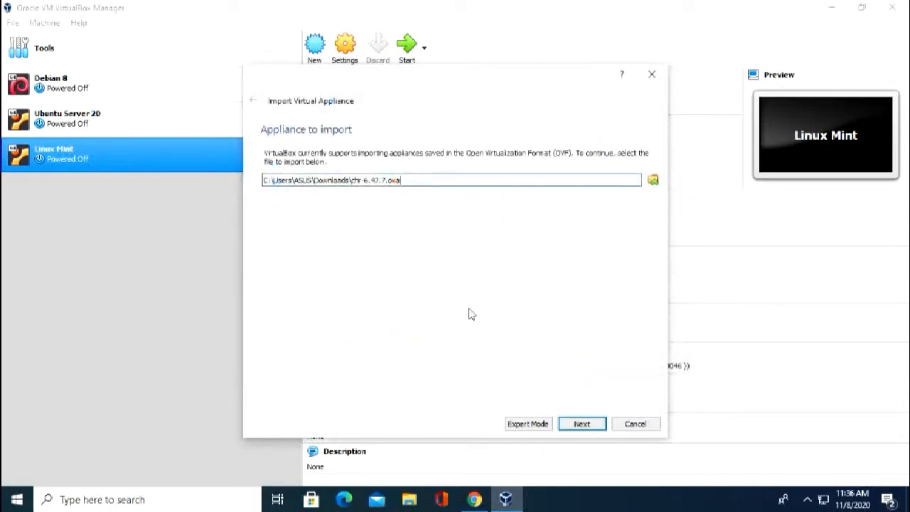
left_click(583, 424)
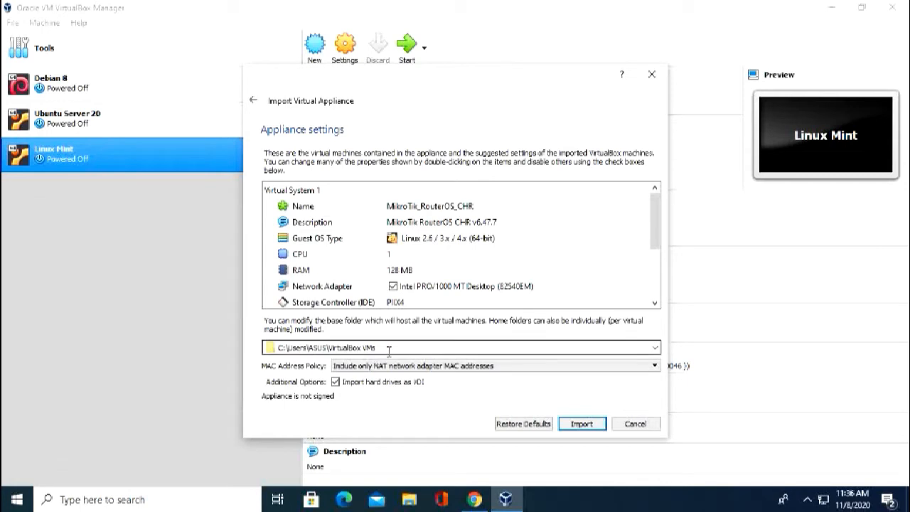
left_click(581, 423)
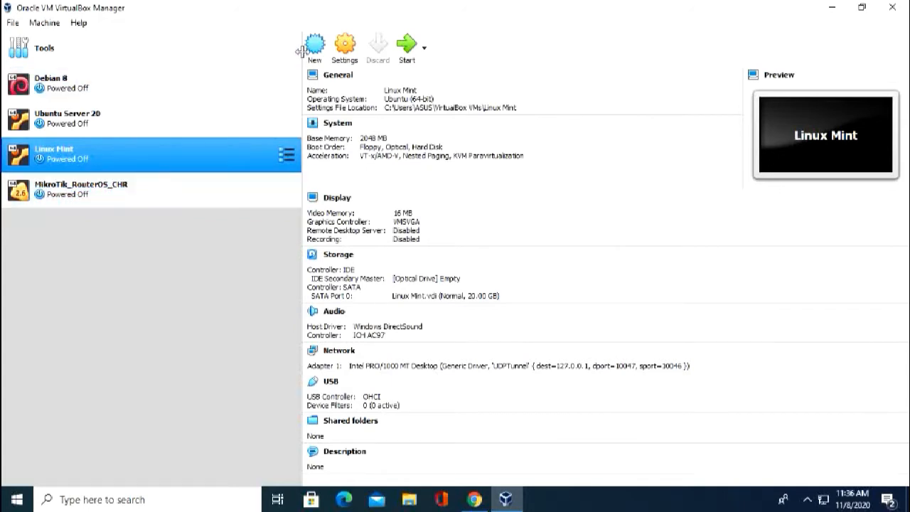
Rename the MikroTik_RouterOS_CHR machine to Mikrotik1 in its settings.
left_click(344, 50)
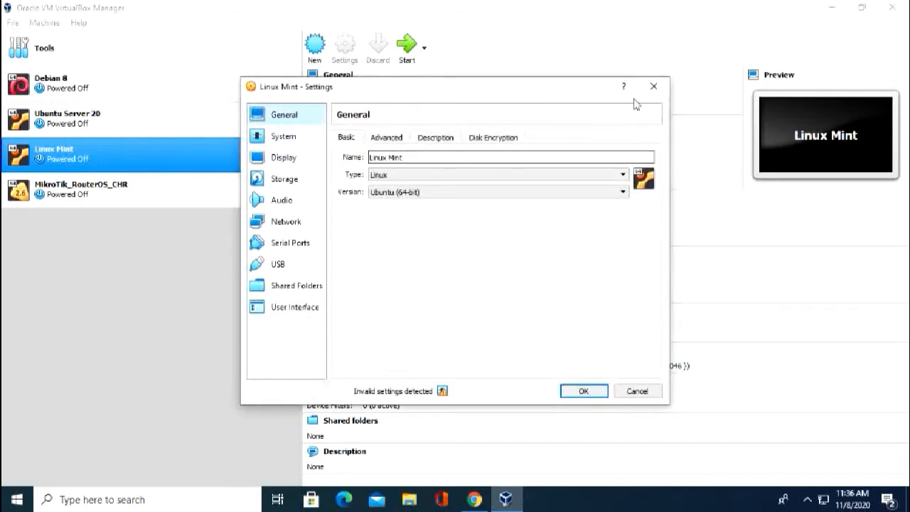
left_click(653, 86)
left_click(124, 190)
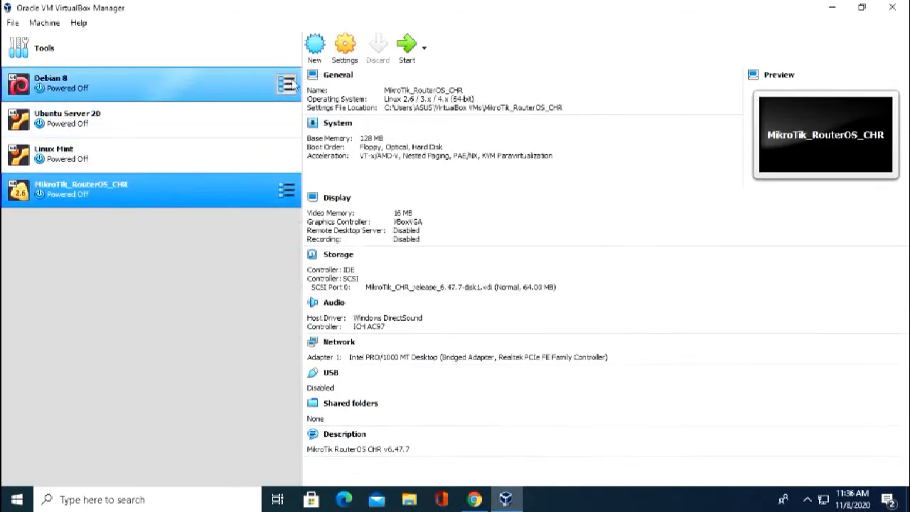
left_click(345, 46)
left_click(460, 157)
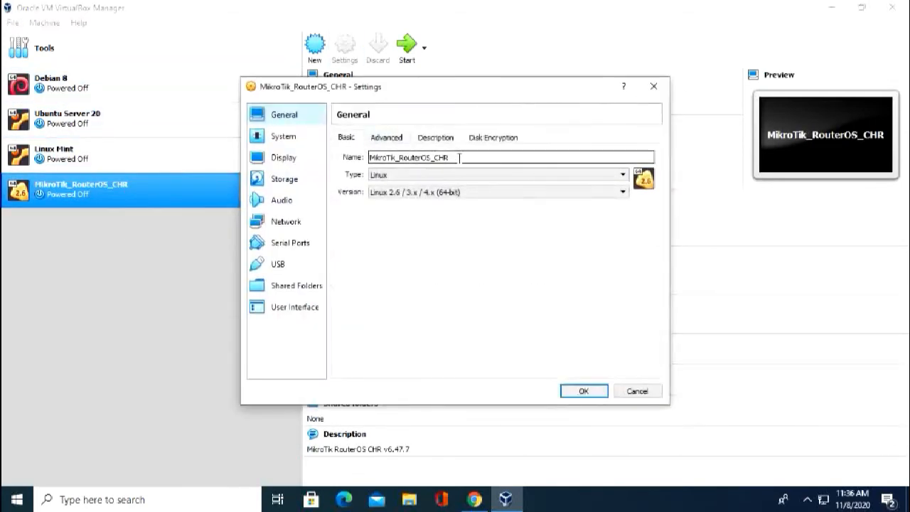
key("ctrl+a")
type("Mik")
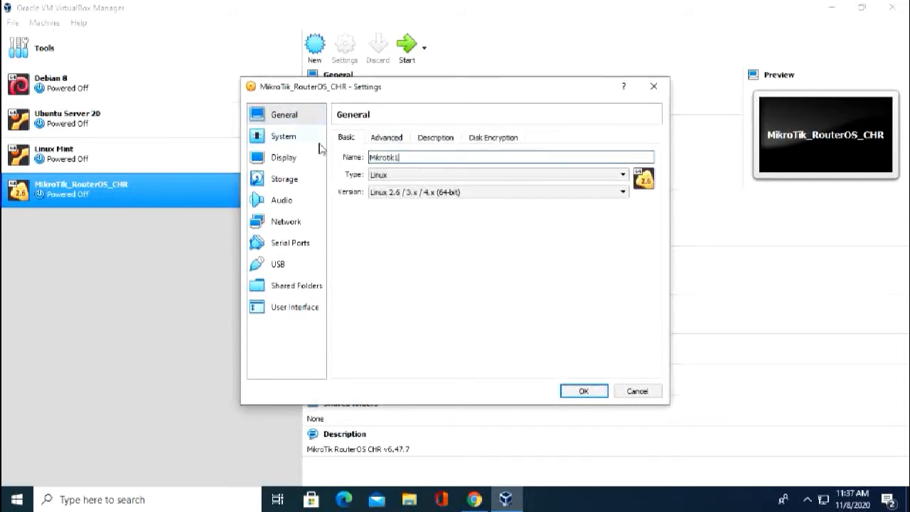
Attach Network Adapter 1 to Generic Driver UDPTunnel and save the settings.
left_click(291, 231)
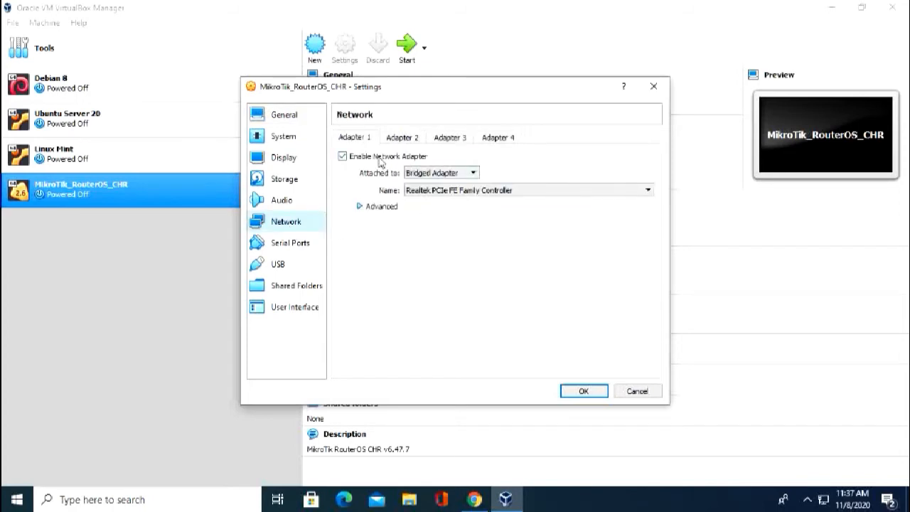
left_click(440, 176)
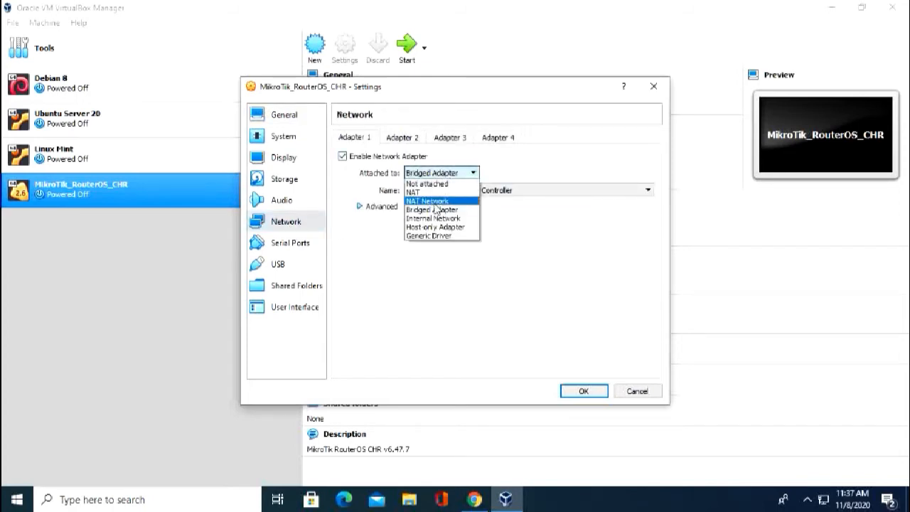
left_click(435, 237)
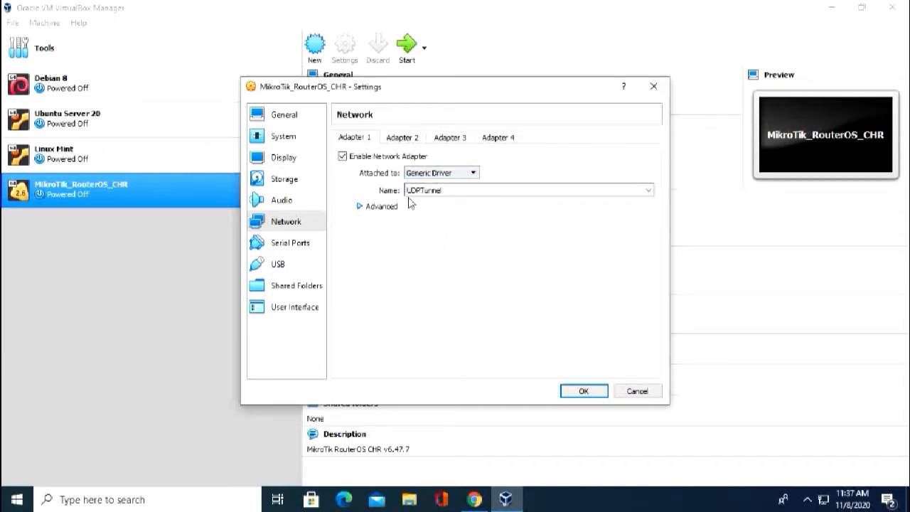
left_click(360, 206)
left_click(375, 206)
left_click(583, 391)
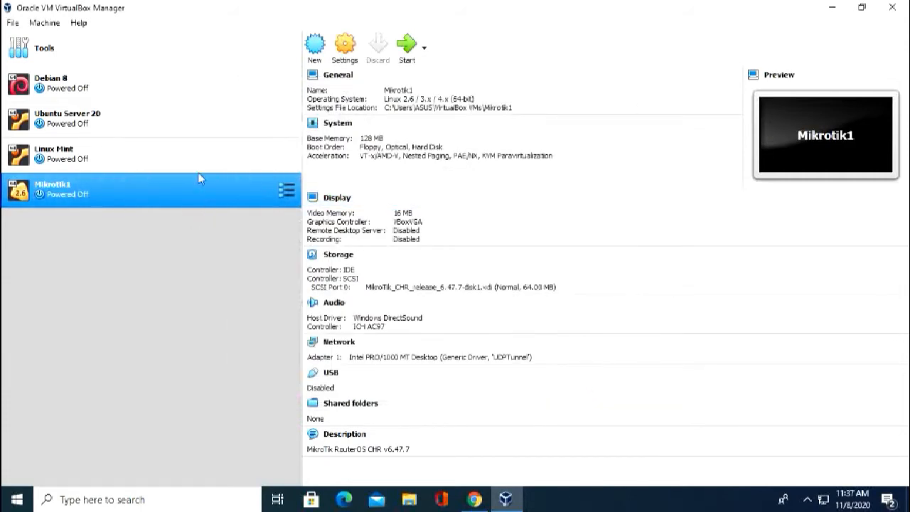
Make a full clone of Mikrotik1 named Mikrotik2 and select the new machine.
right_click(79, 196)
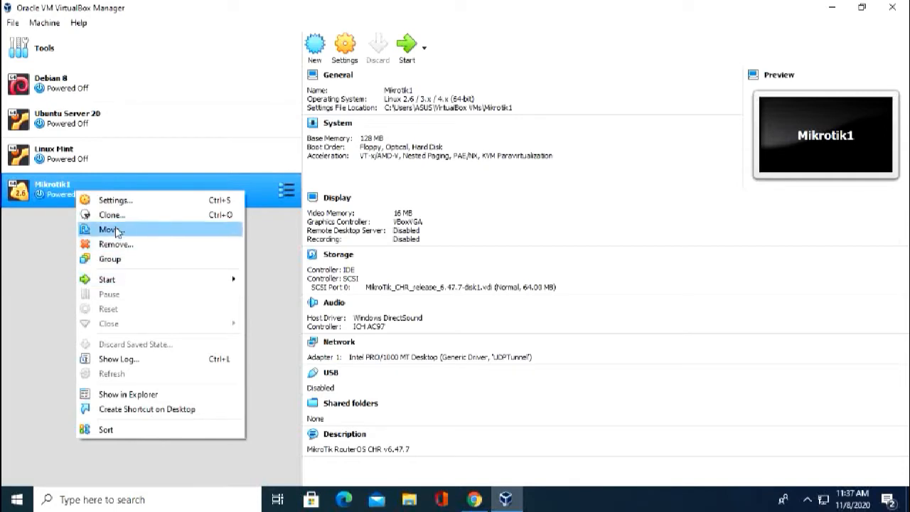
left_click(116, 215)
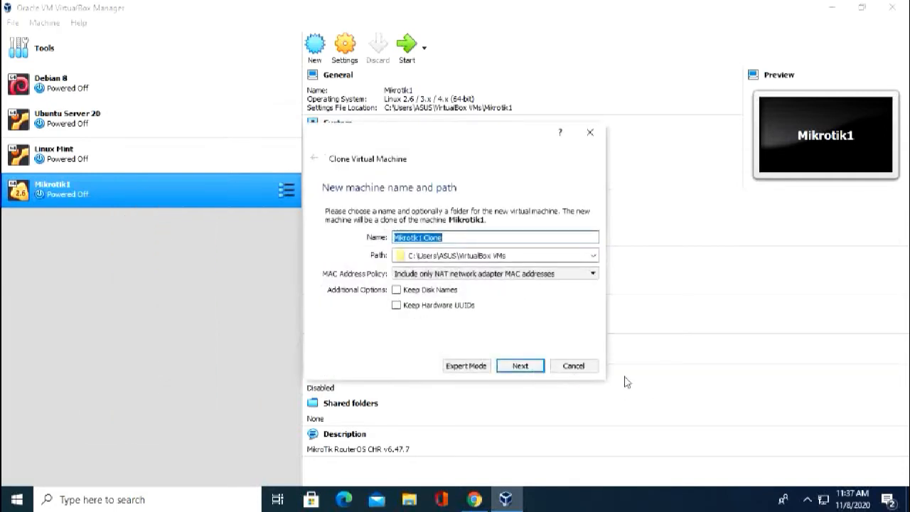
left_click(452, 237)
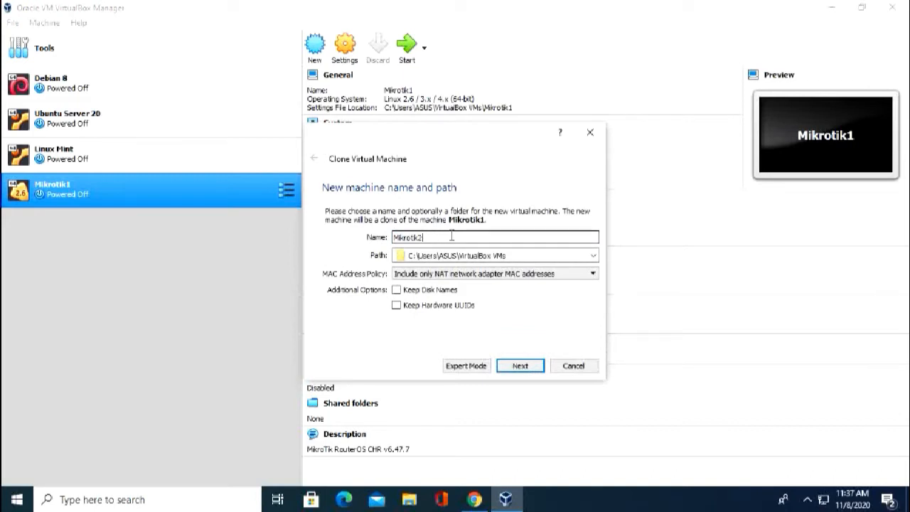
left_click(519, 365)
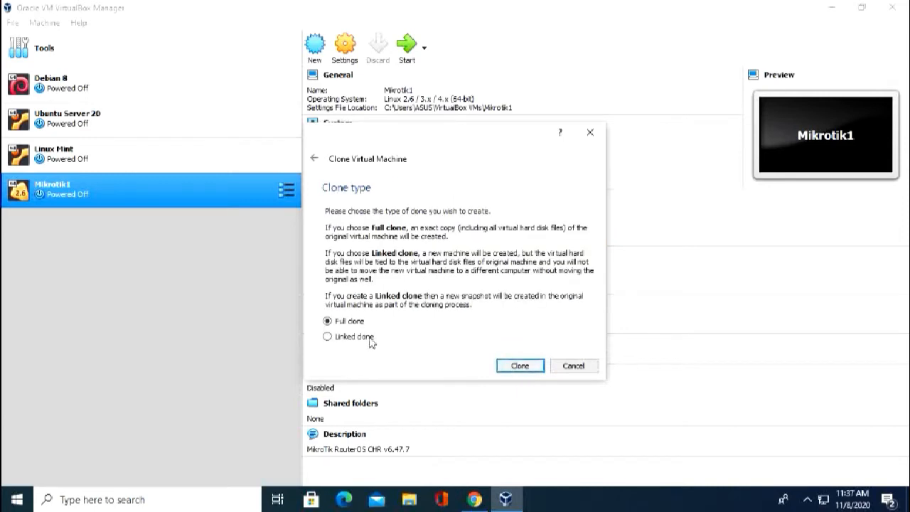
left_click(520, 366)
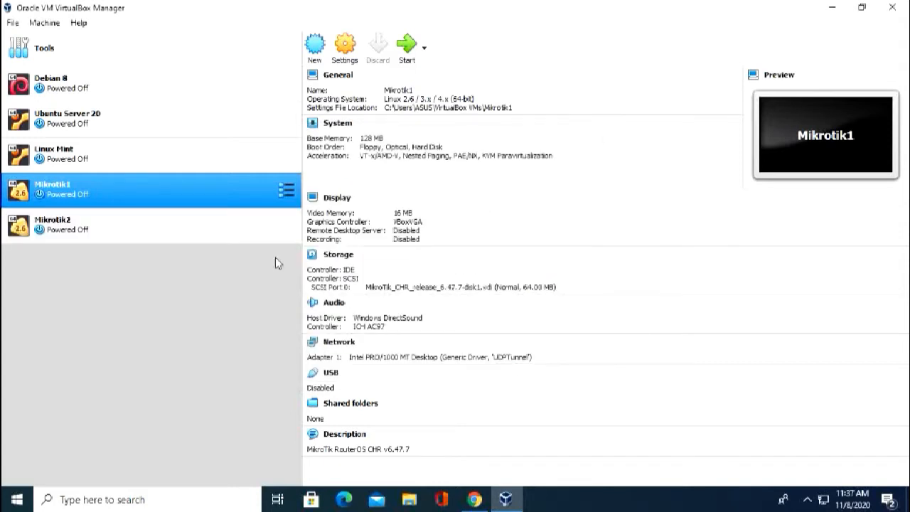
left_click(95, 213, "ctrl")
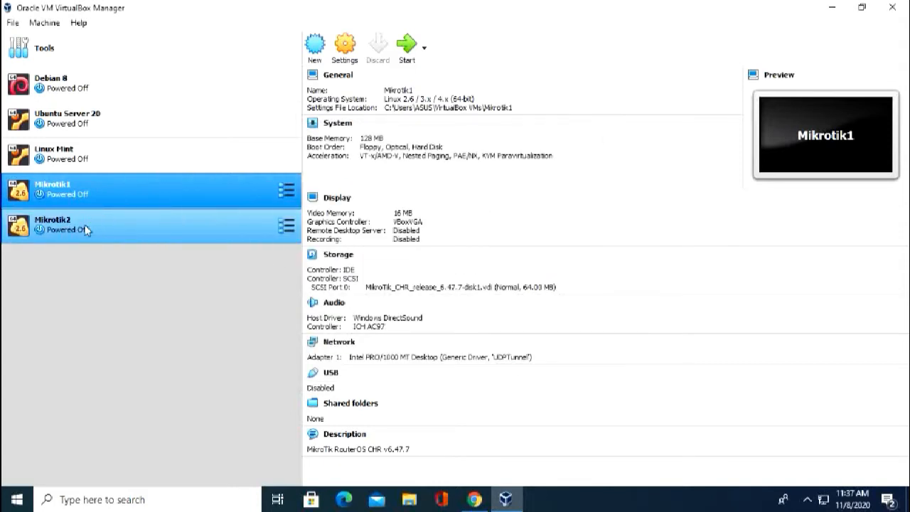
left_click(86, 230)
Confirm Mikrotik2's network adapter uses Generic Driver UDPTunnel.
left_click(345, 45)
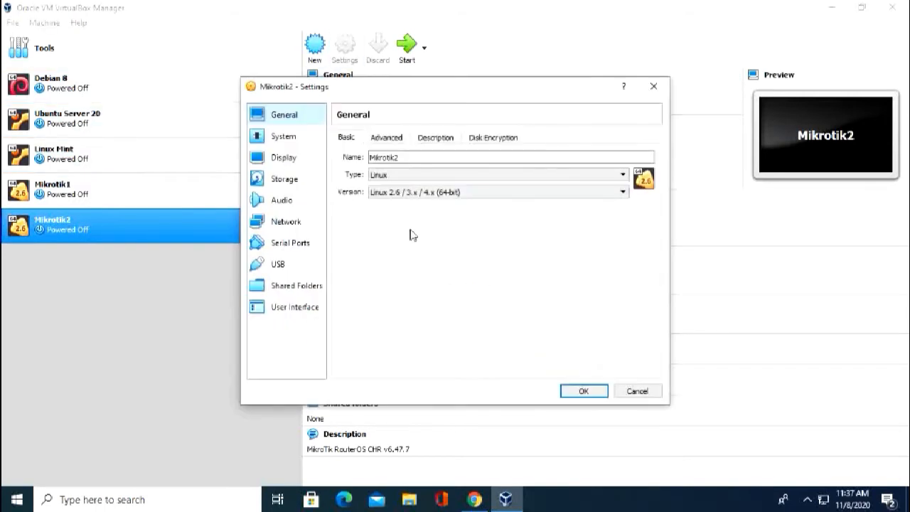
left_click(285, 221)
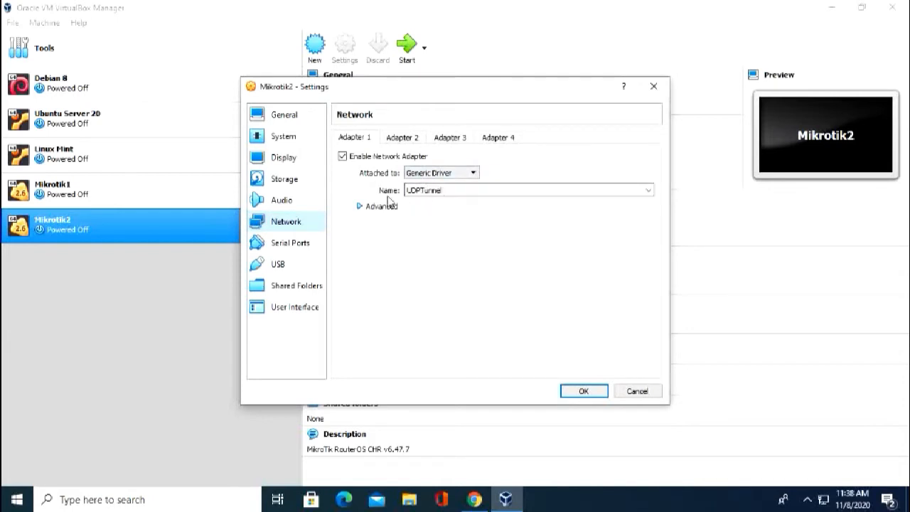
left_click(582, 390)
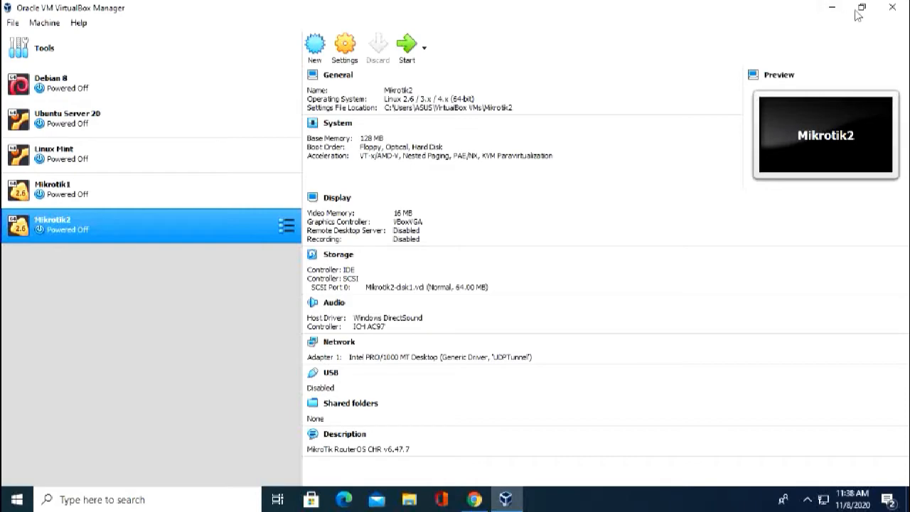
Minimise VirtualBox, launch GNS3 from the desktop, and return to Chrome.
left_click(833, 9)
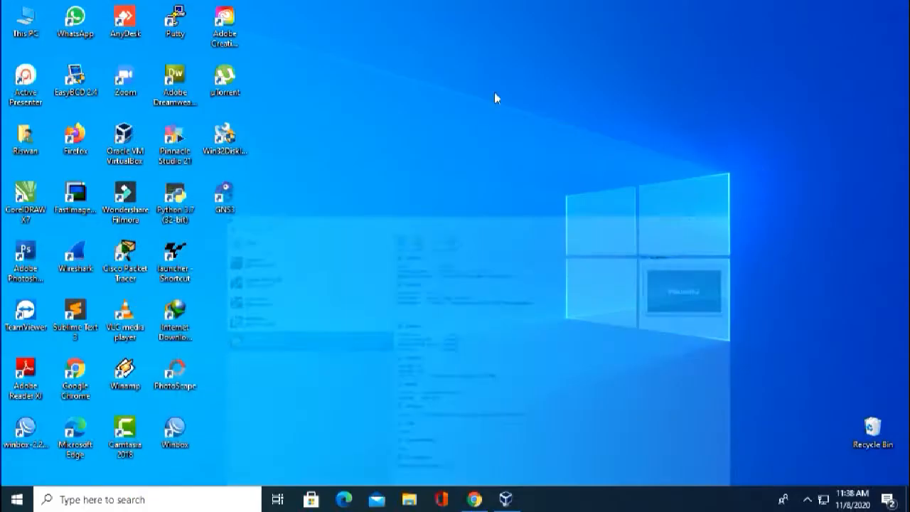
double_click(226, 202)
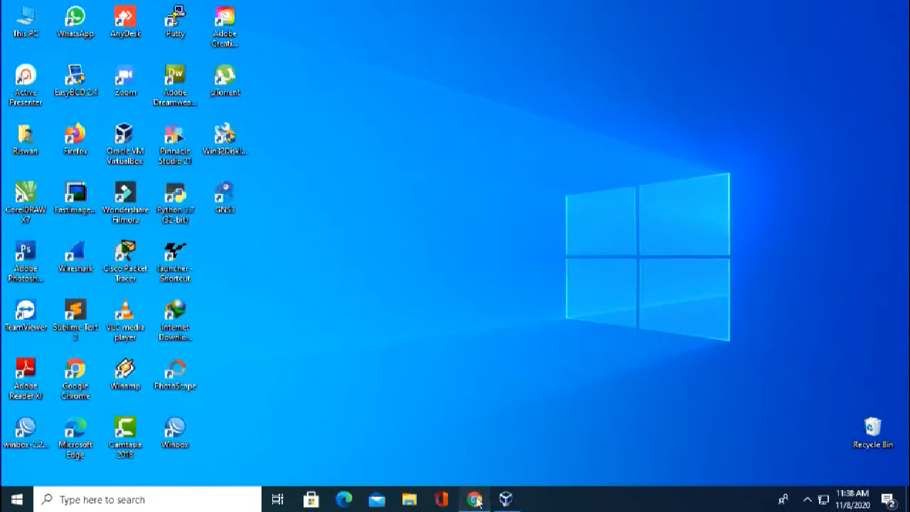
left_click(475, 499)
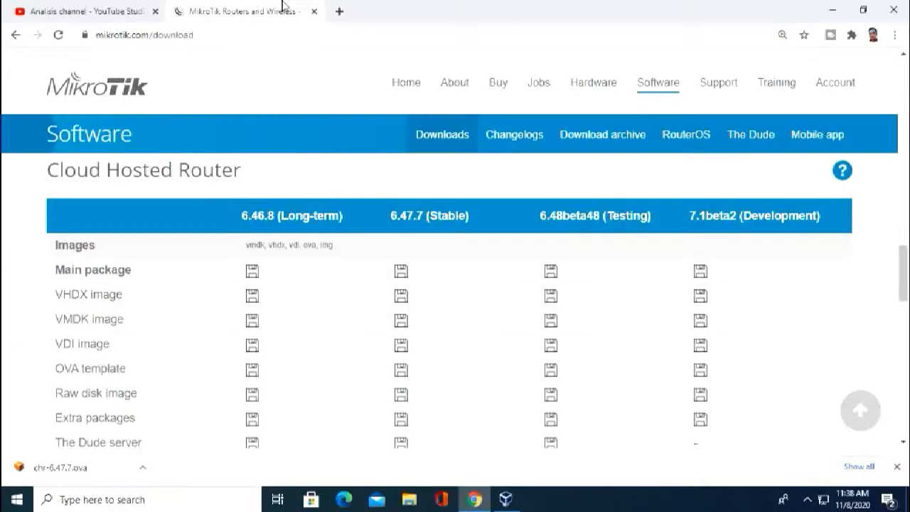
Search 'dowload gn3' in a new tab, open the gns3.com download page, then minimise Chrome.
left_click(339, 12)
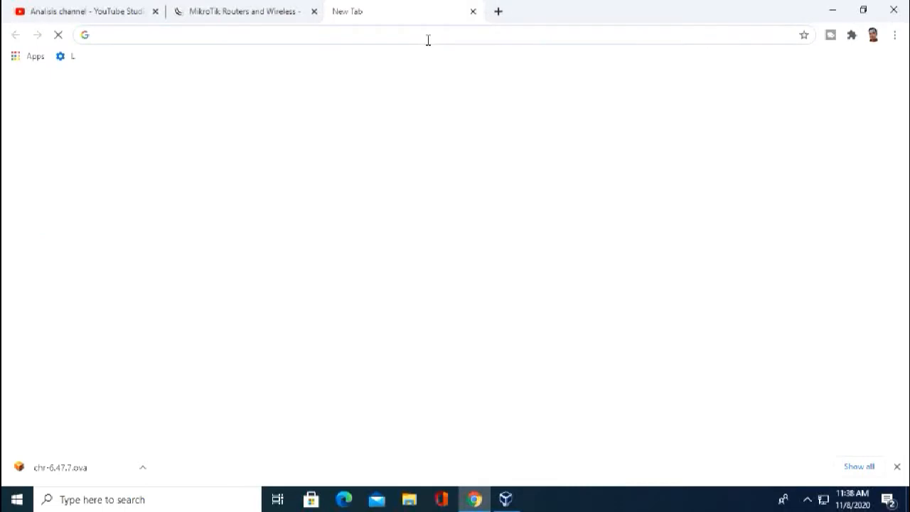
type("dowload")
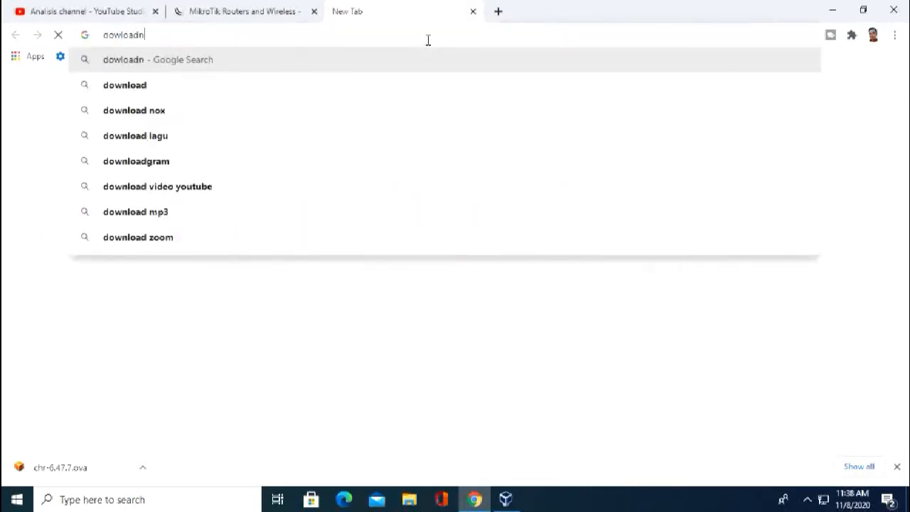
type(" gn3")
key("Return")
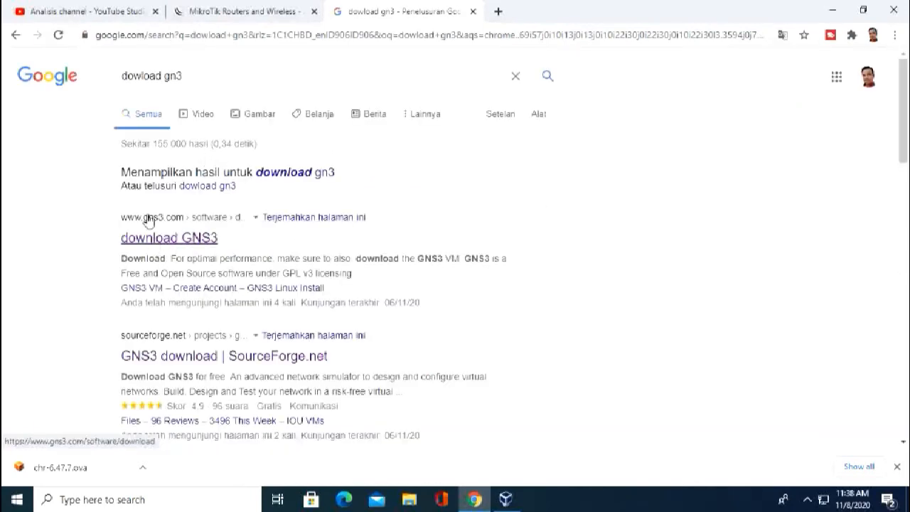
left_click(179, 239)
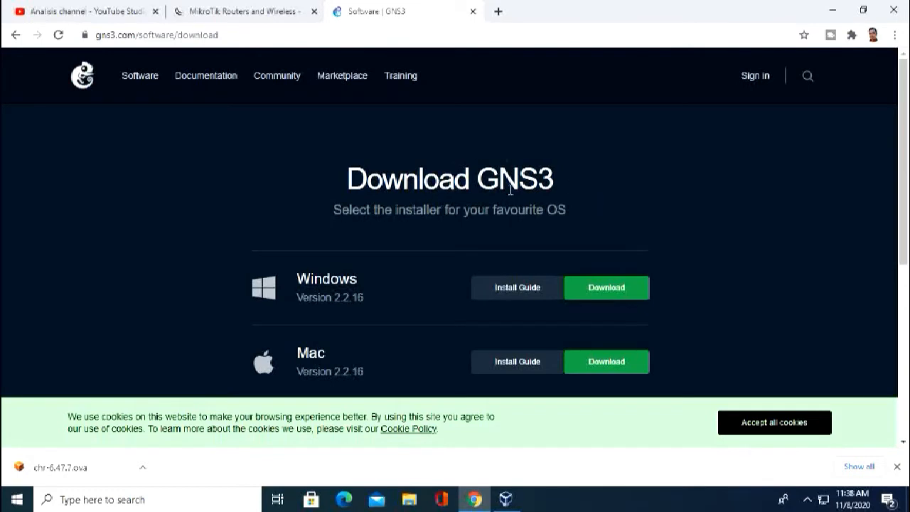
scroll(457, 211, "down", 1)
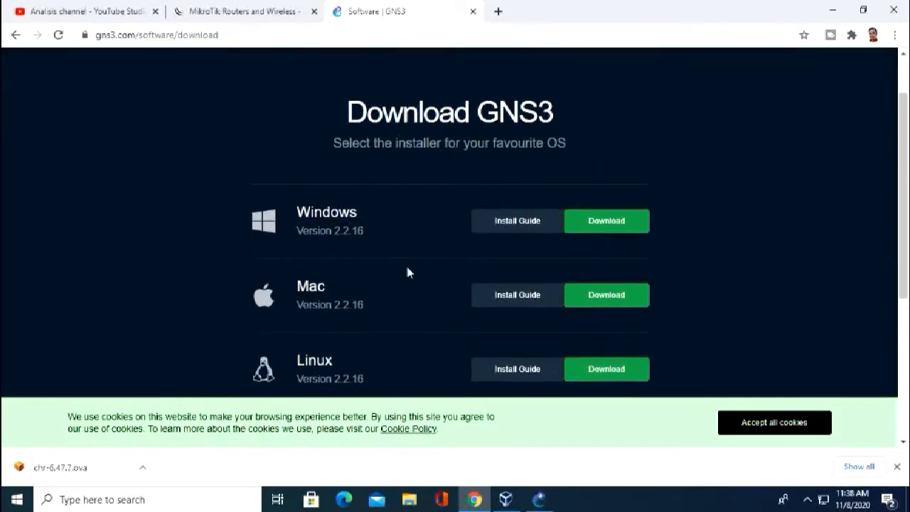
scroll(422, 262, "down", 1)
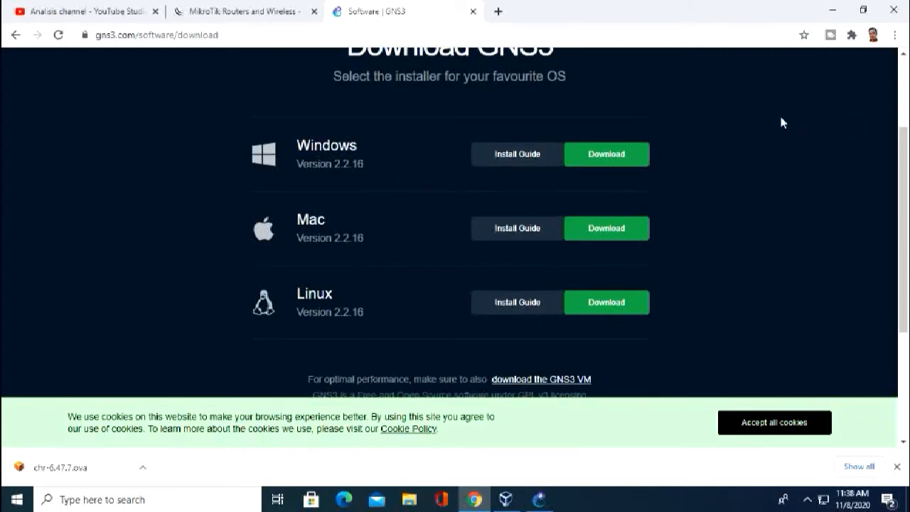
left_click(833, 10)
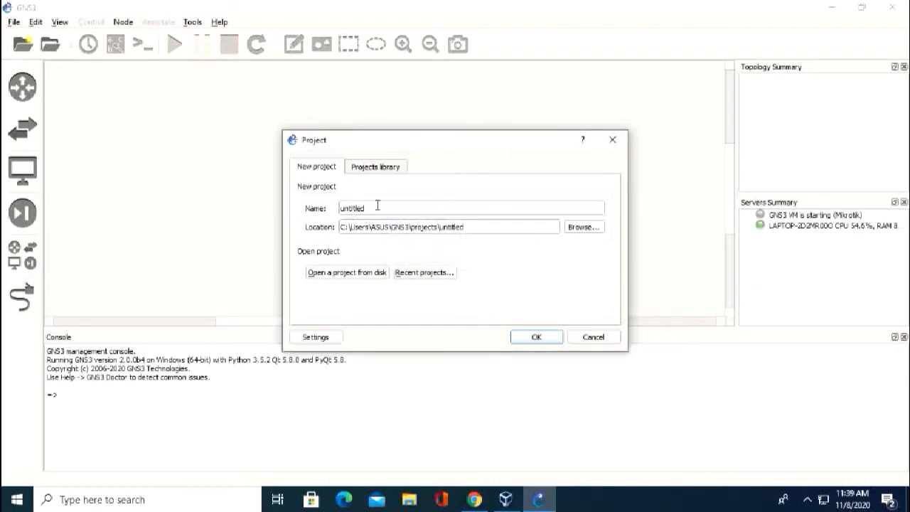
Replace the default name 'untitled' with mikrotik and create the project.
left_click_drag(377, 205, 311, 202)
key("BackSpace")
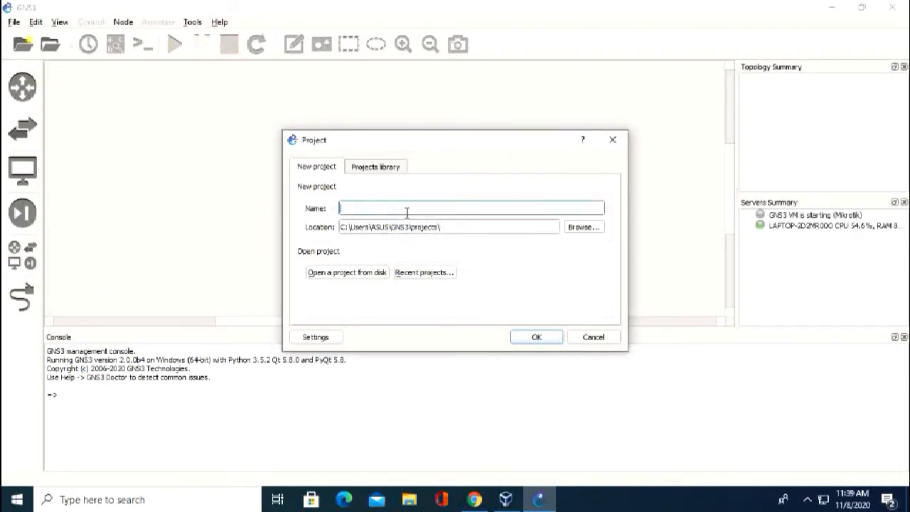
type("mikro")
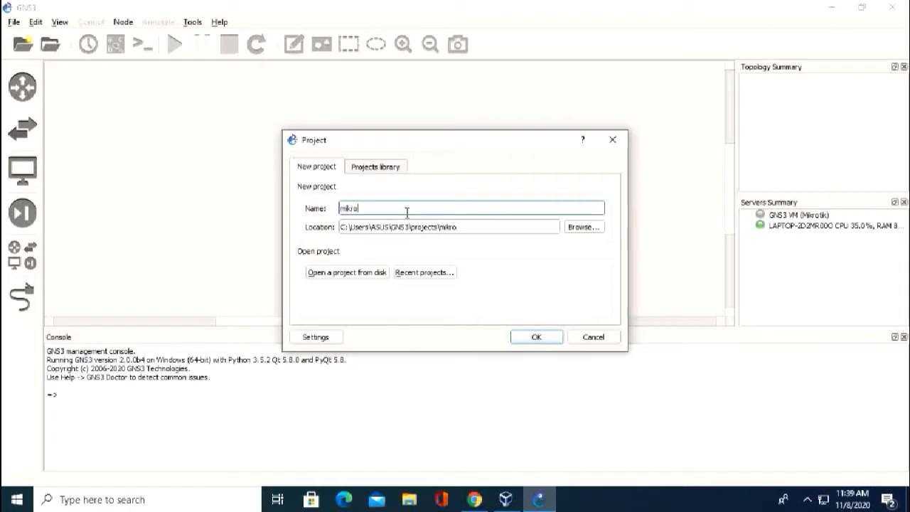
type("tik")
left_click(531, 337)
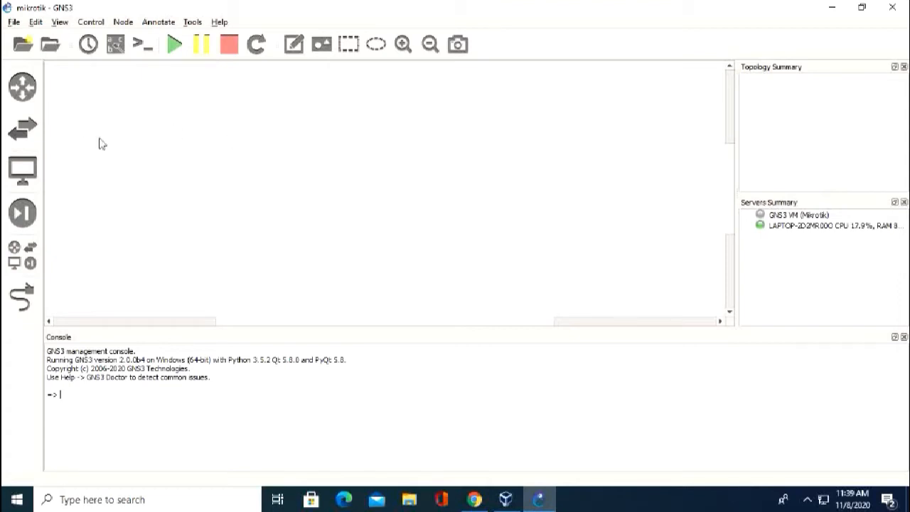
left_click(192, 22)
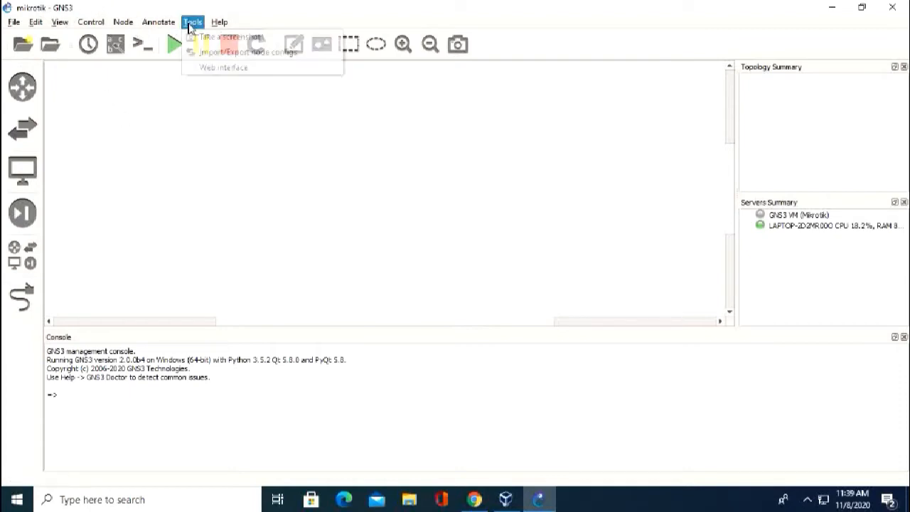
mouse_move(219, 22)
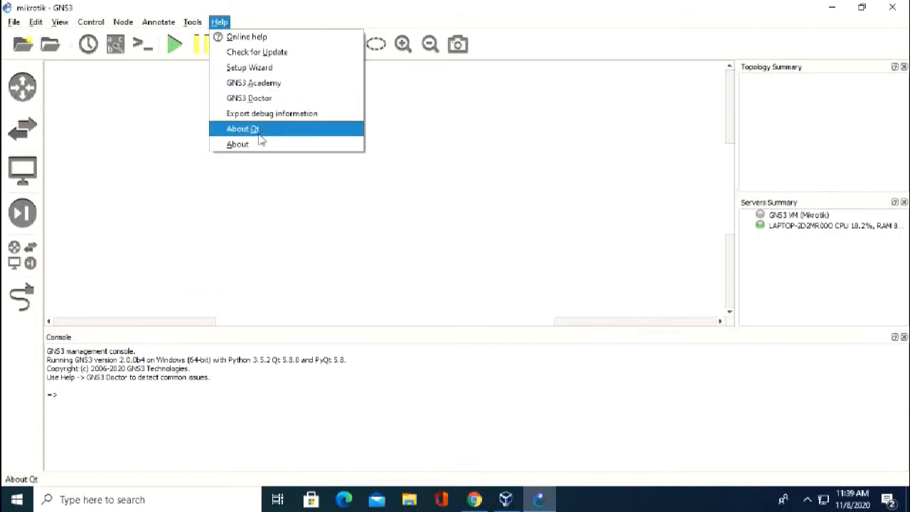
left_click(238, 144)
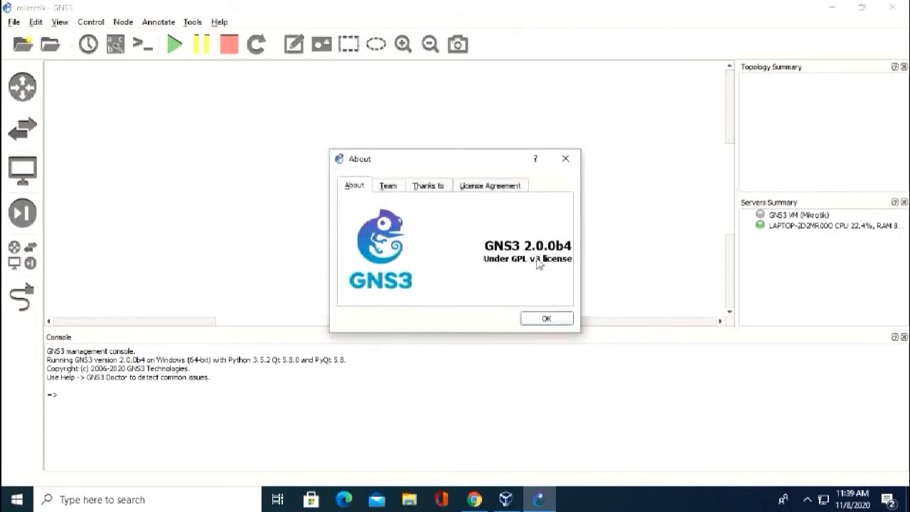
left_click(550, 321)
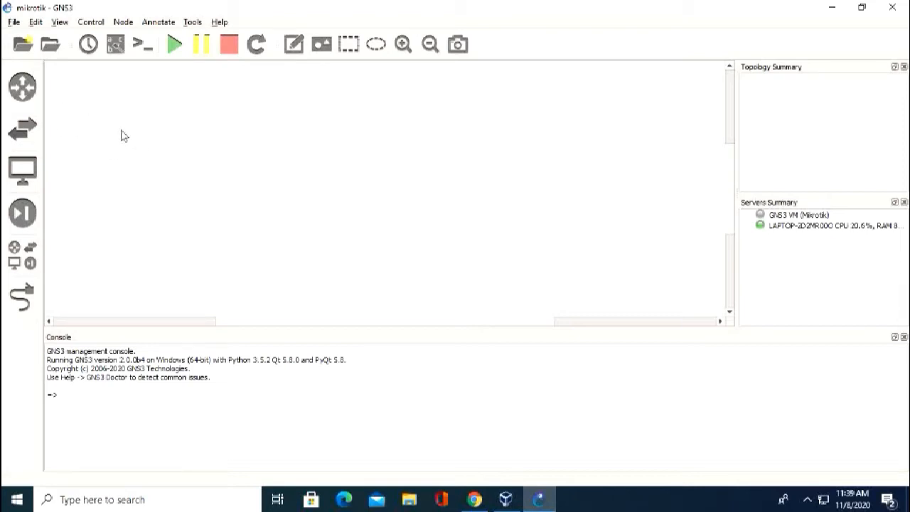
Open Edit > Preferences and select the VirtualBox VMs page.
left_click(39, 24)
left_click(196, 157)
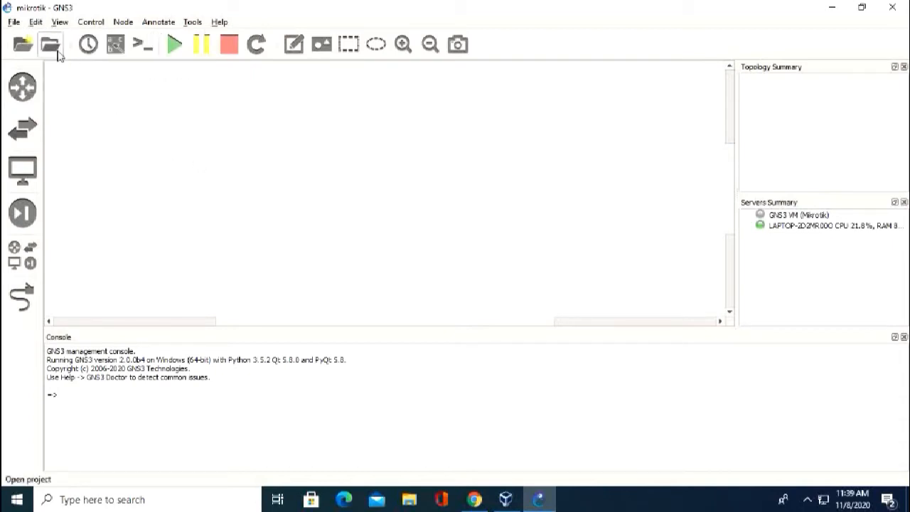
left_click(36, 22)
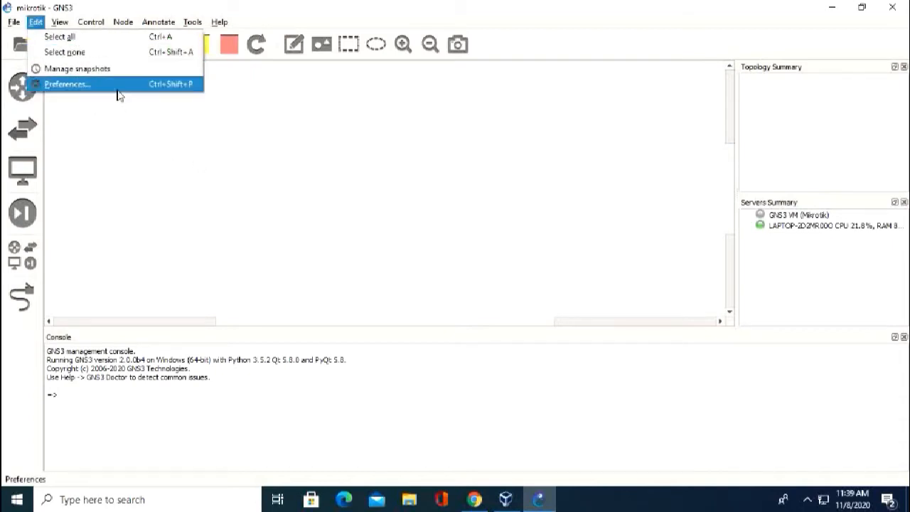
left_click(76, 88)
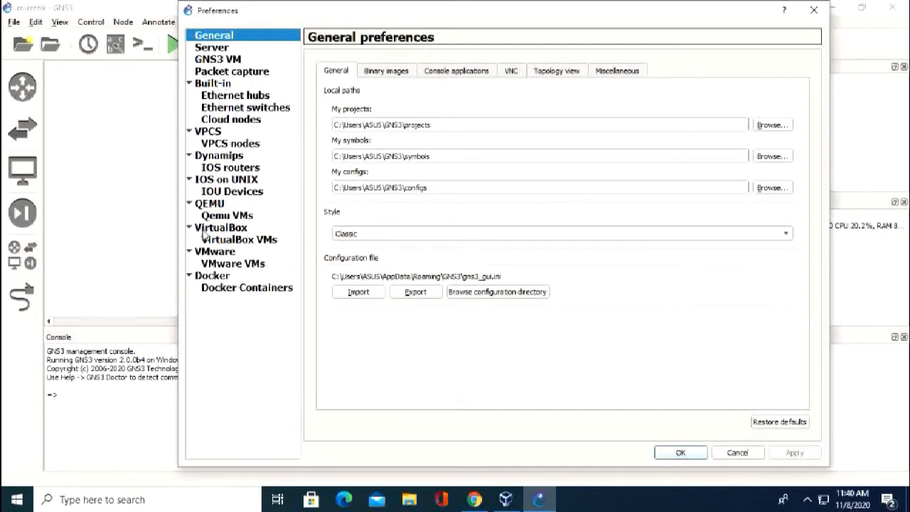
left_click(245, 242)
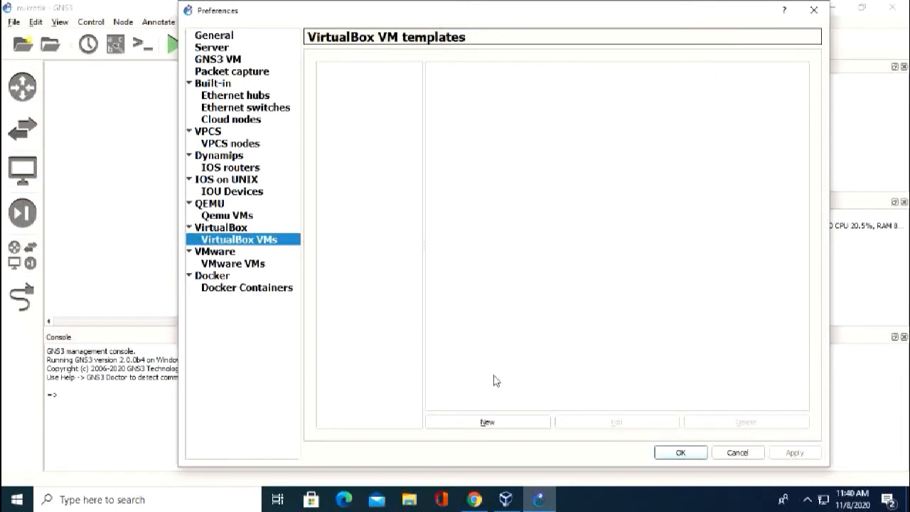
Begin a new VirtualBox VM template that runs locally, after checking the VMs in VirtualBox Manager.
left_click(493, 425)
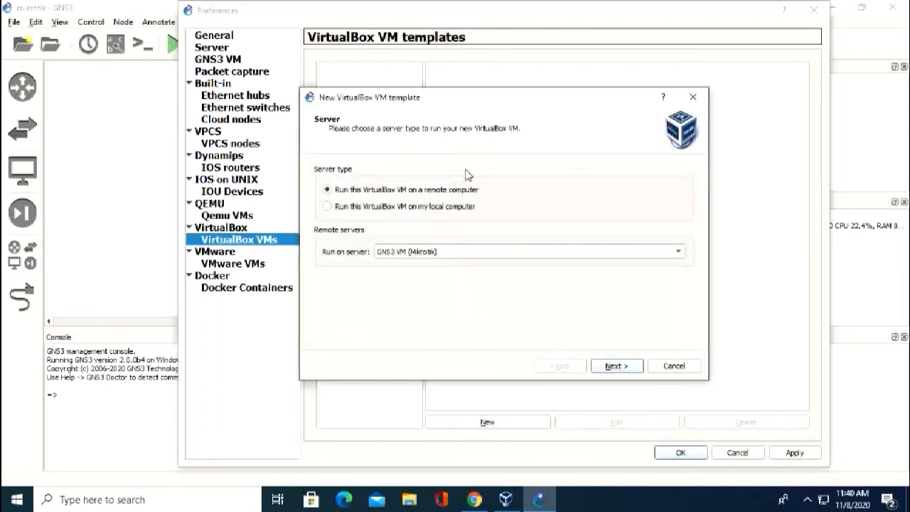
left_click_drag(484, 107, 471, 81)
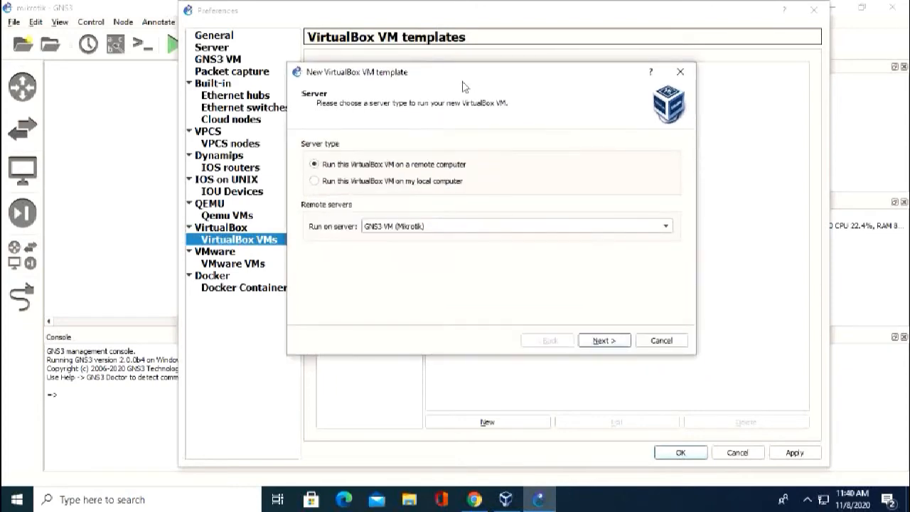
left_click(520, 503)
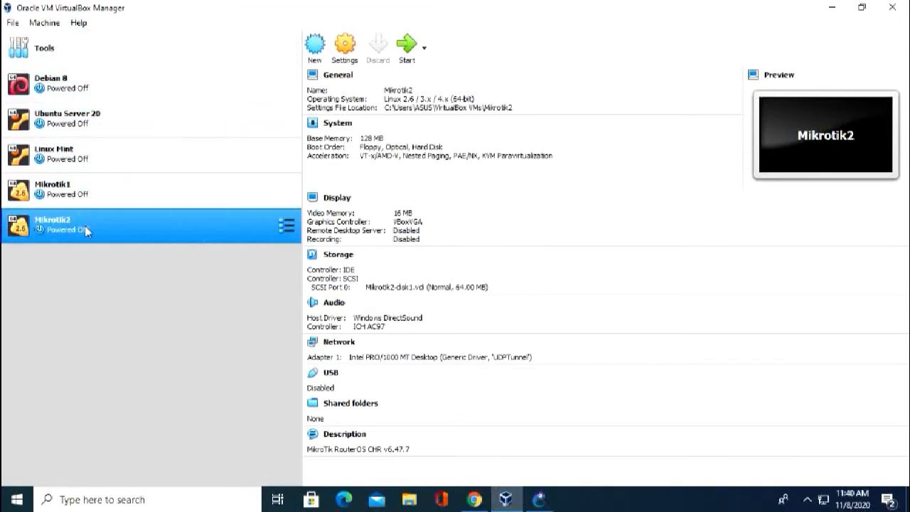
left_click(830, 8)
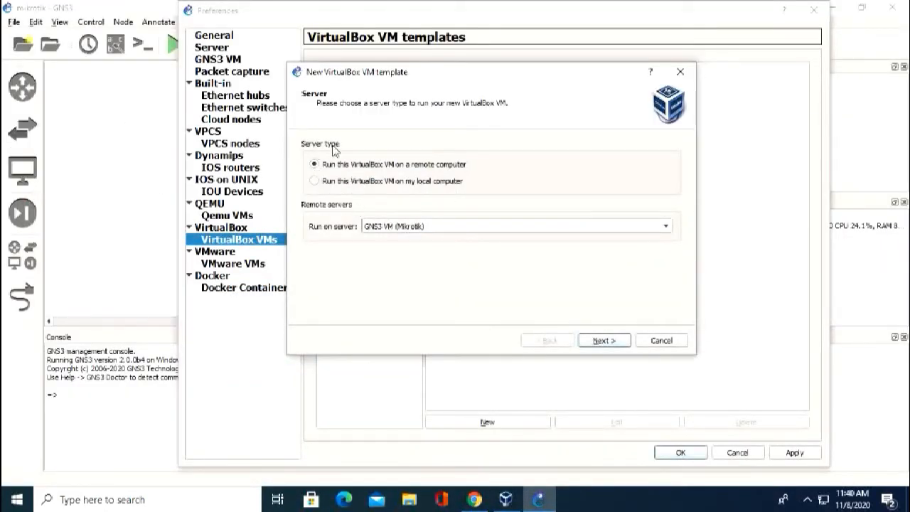
left_click(339, 184)
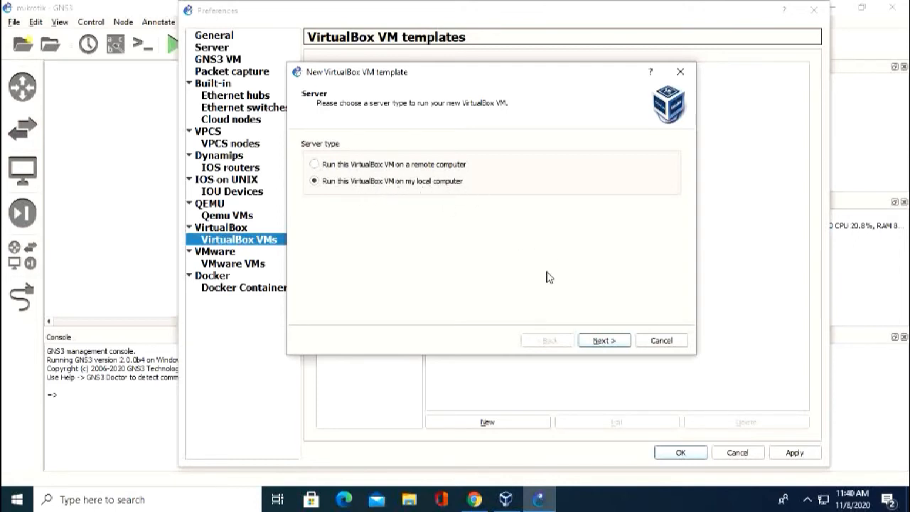
left_click(616, 342)
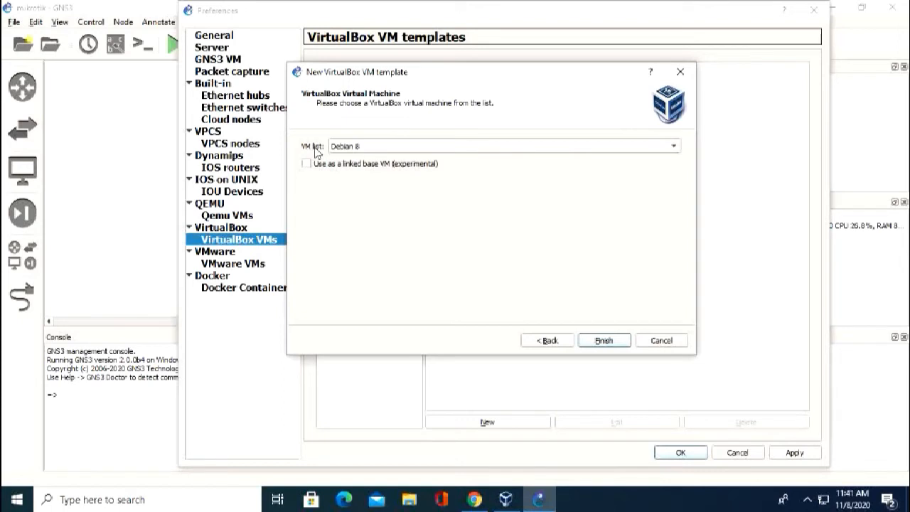
Choose Mikrotik1 as the template's virtual machine with 'Use as a linked base VM' enabled.
left_click(434, 151)
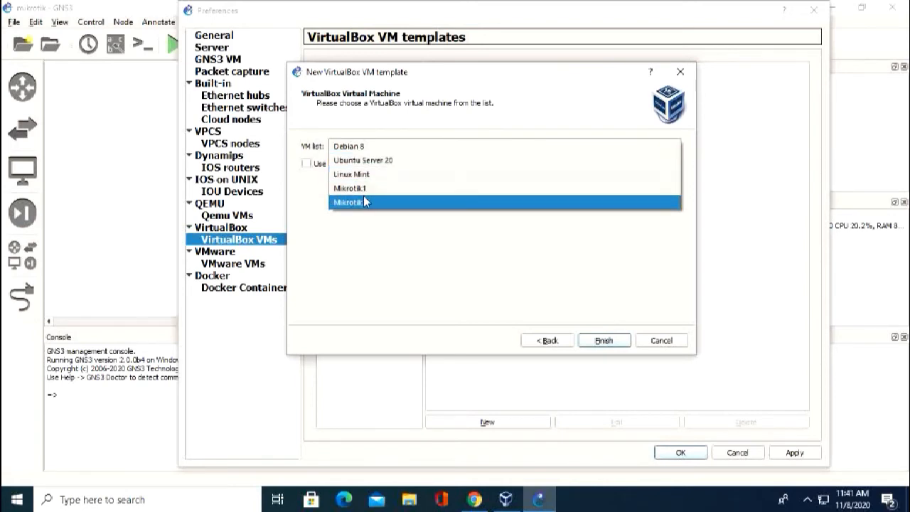
left_click(506, 499)
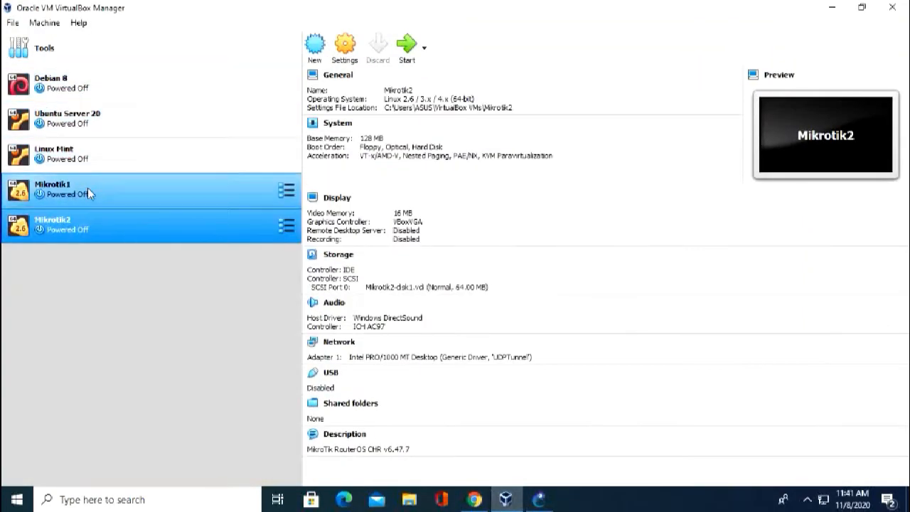
left_click(827, 7)
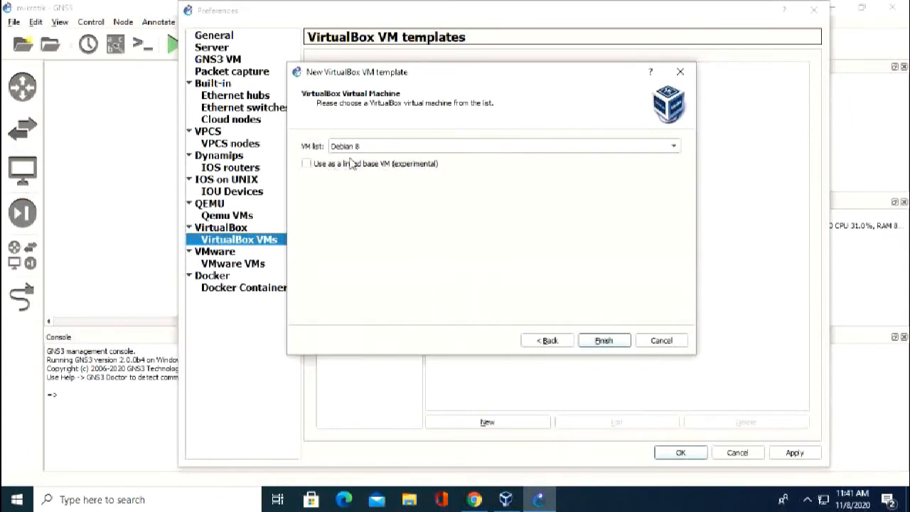
left_click(367, 147)
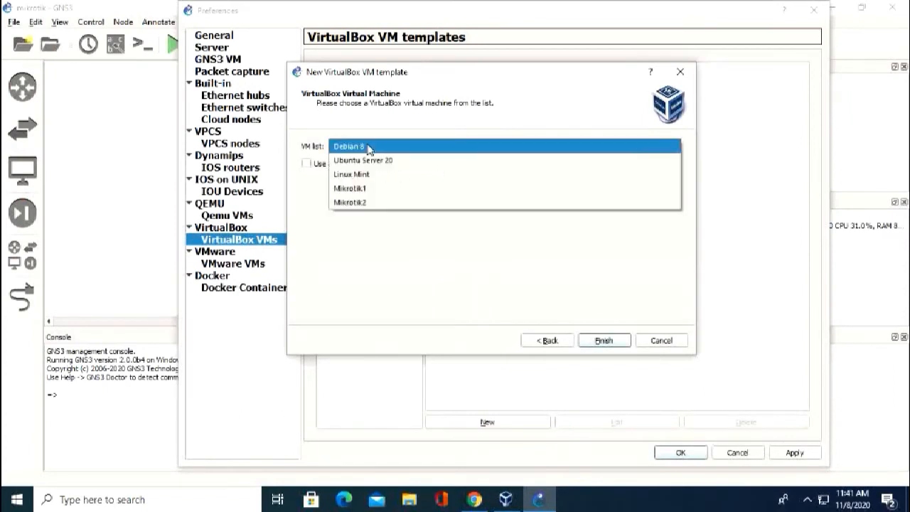
left_click(355, 190)
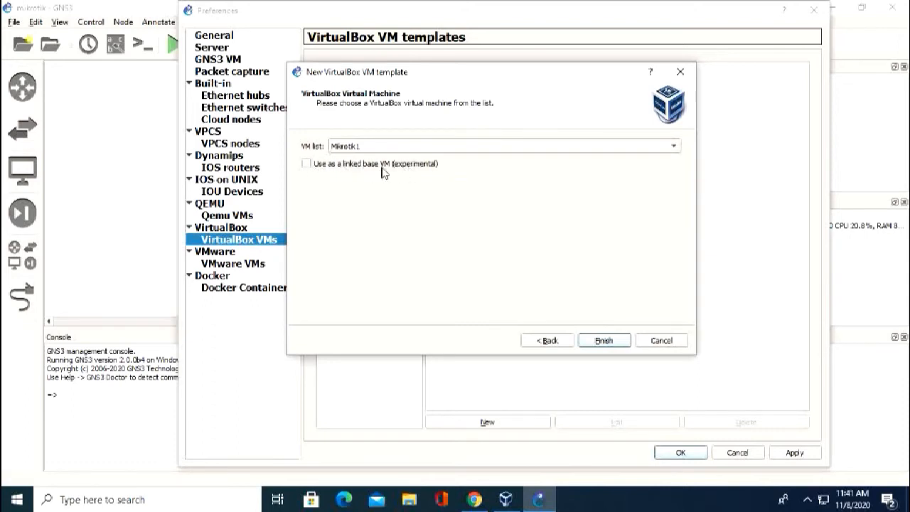
left_click(317, 167)
left_click(603, 340)
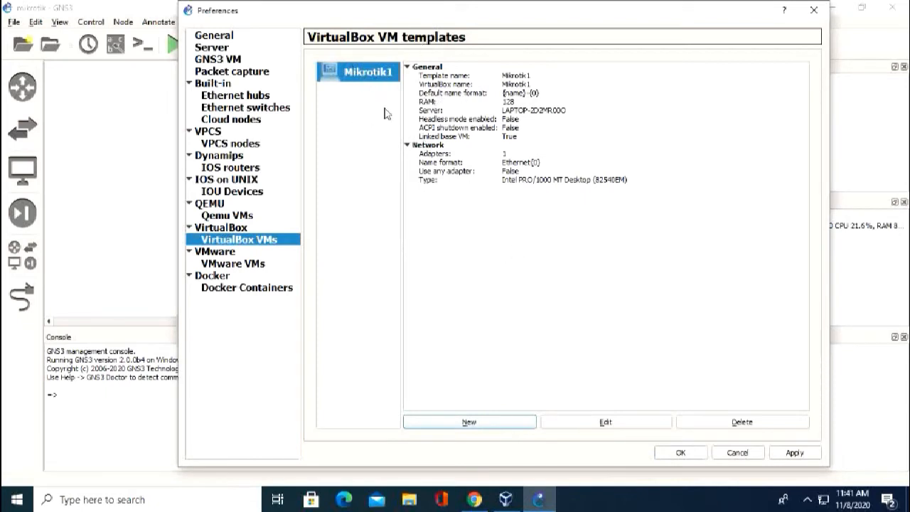
Put the Mikrotik1 template in Routers and allow any configured VirtualBox adapter.
left_click(604, 425)
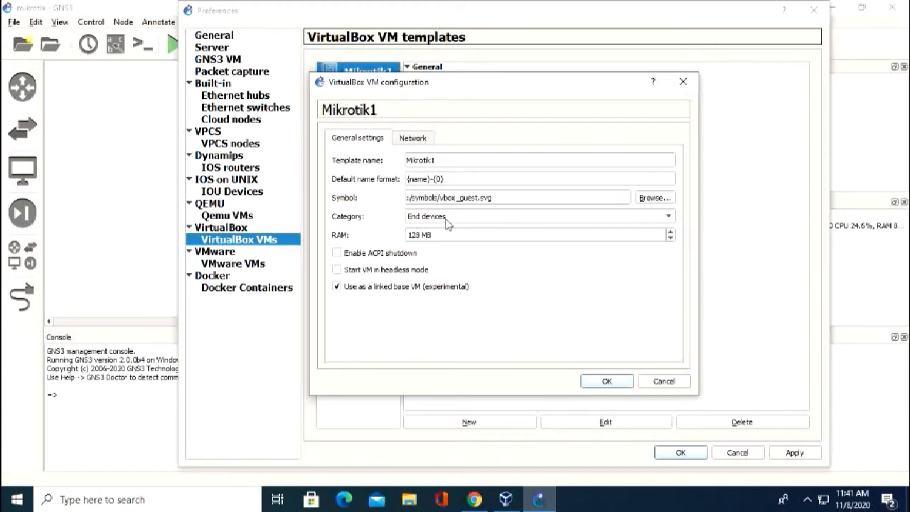
left_click(436, 218)
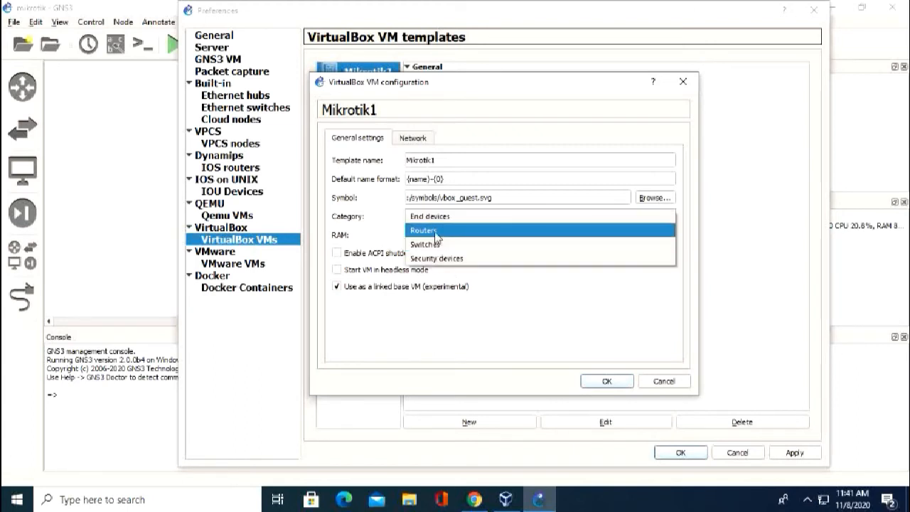
left_click(436, 231)
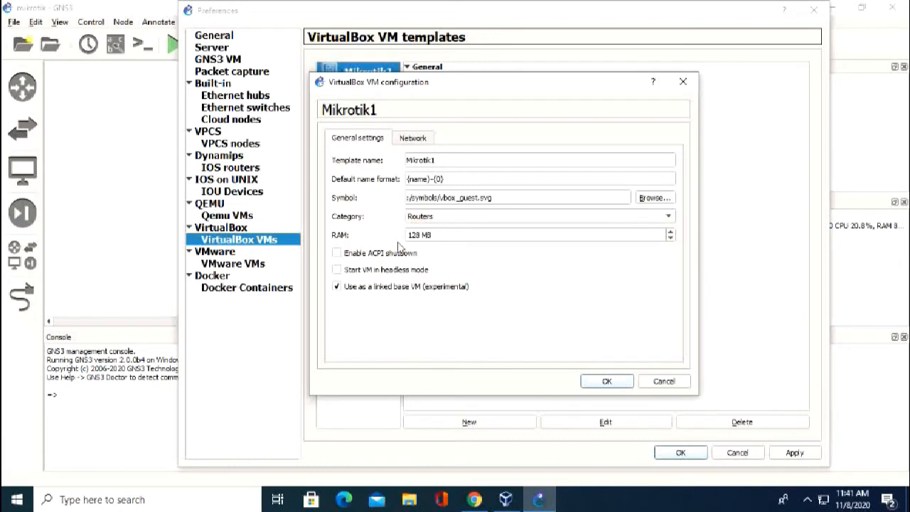
left_click(410, 145)
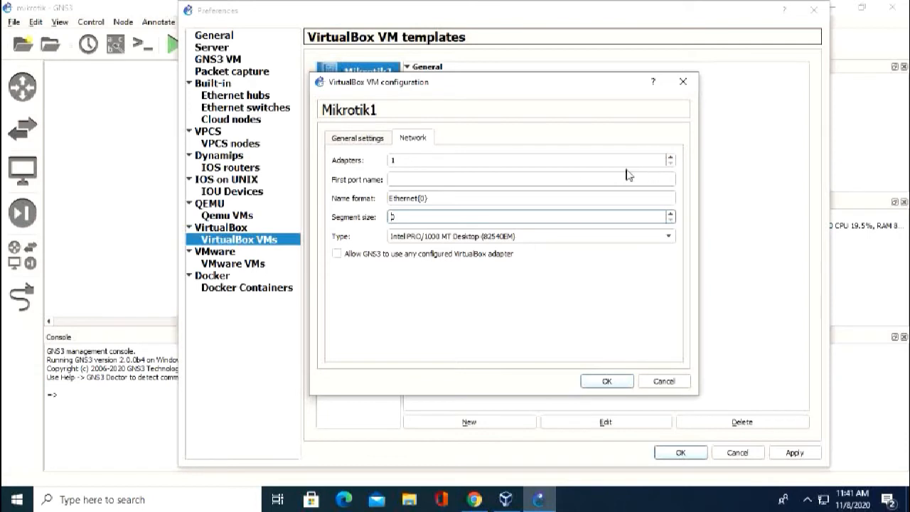
double_click(403, 161)
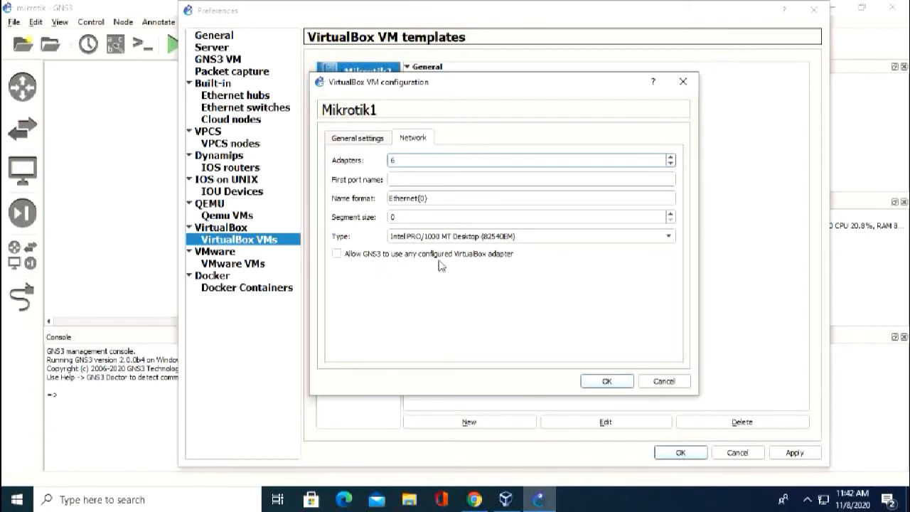
left_click(339, 256)
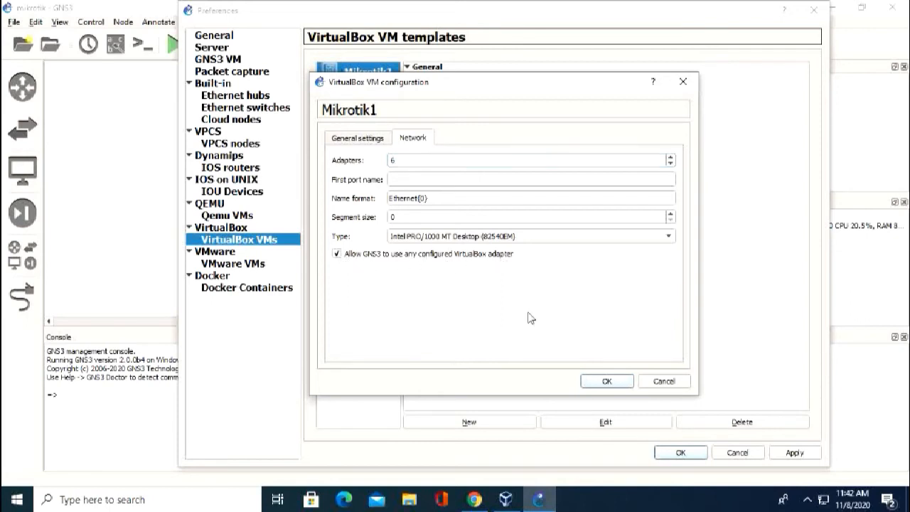
left_click(613, 380)
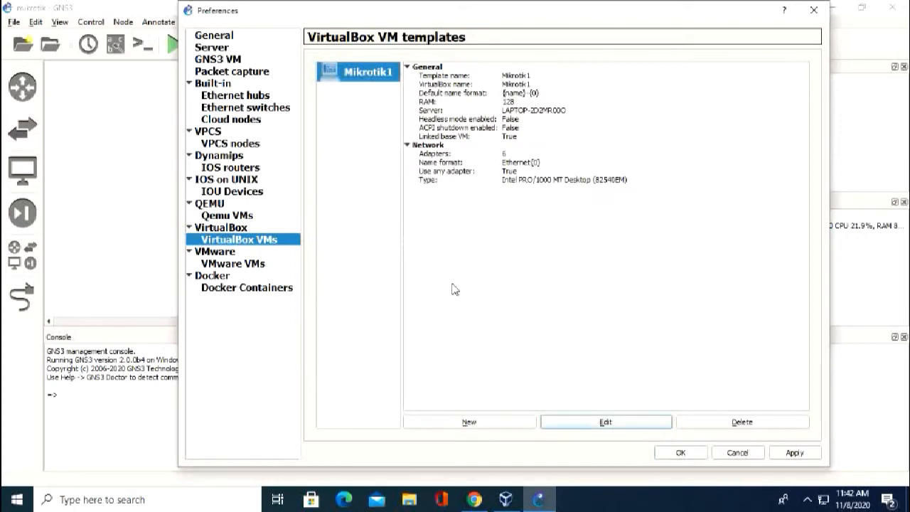
Apply and close preferences, then reopen Preferences on the VirtualBox VMs page.
left_click(794, 452)
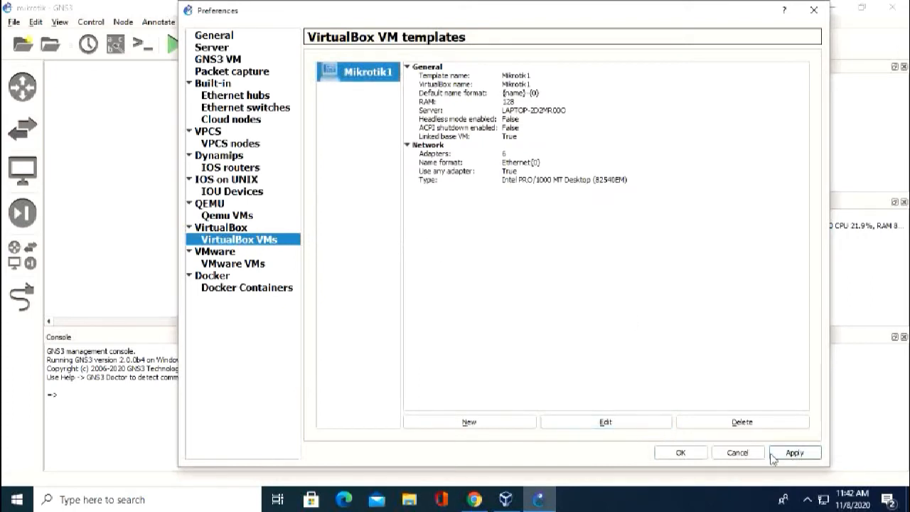
left_click(680, 452)
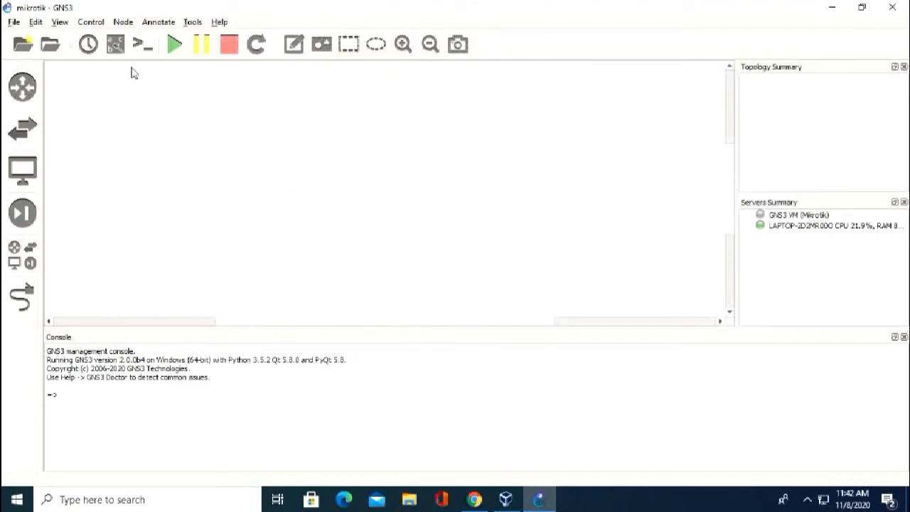
left_click(35, 22)
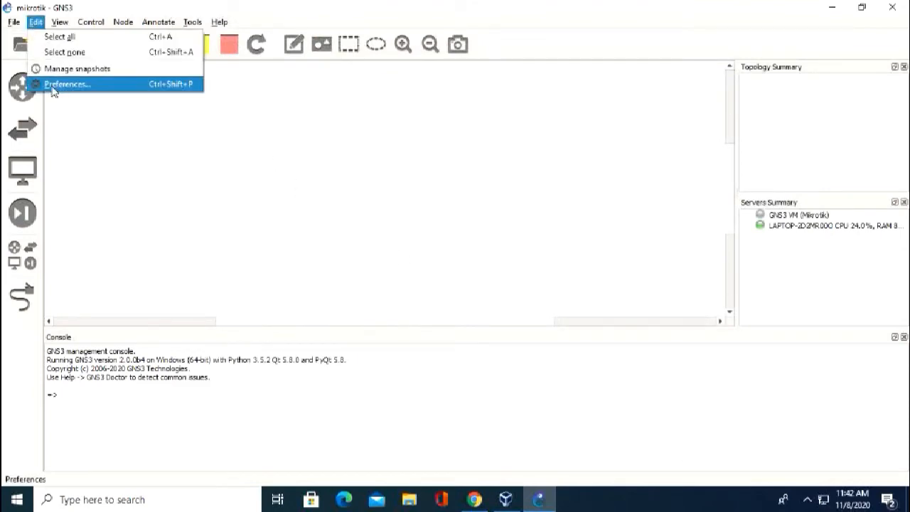
left_click(54, 86)
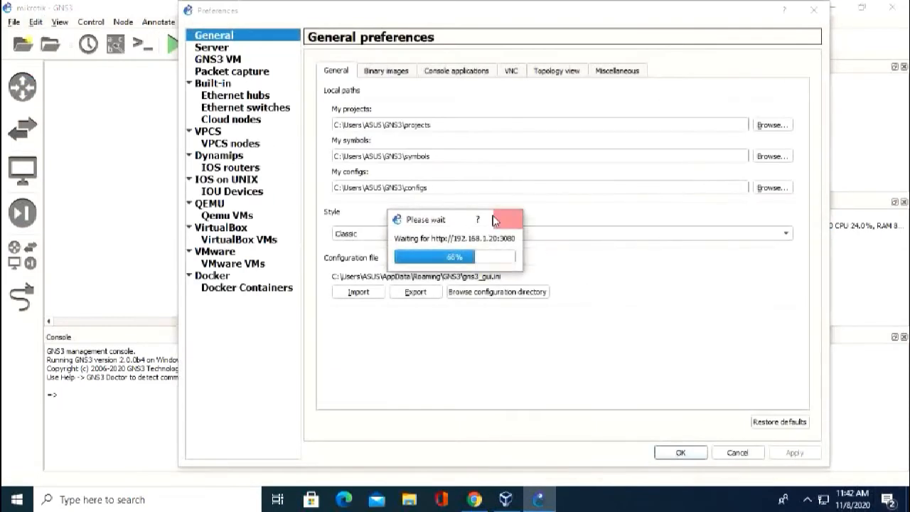
left_click(250, 242)
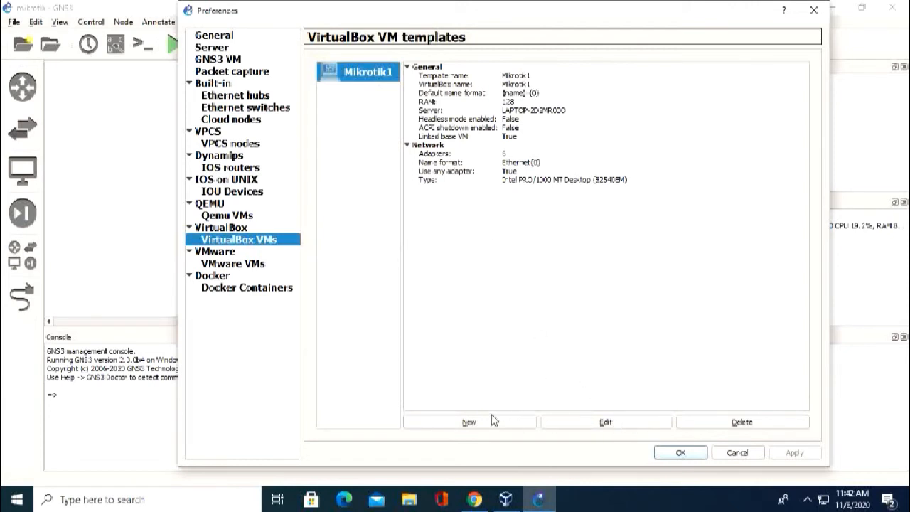
Create a local VirtualBox template from Mikrotik2, enabled as a linked base VM.
left_click(469, 422)
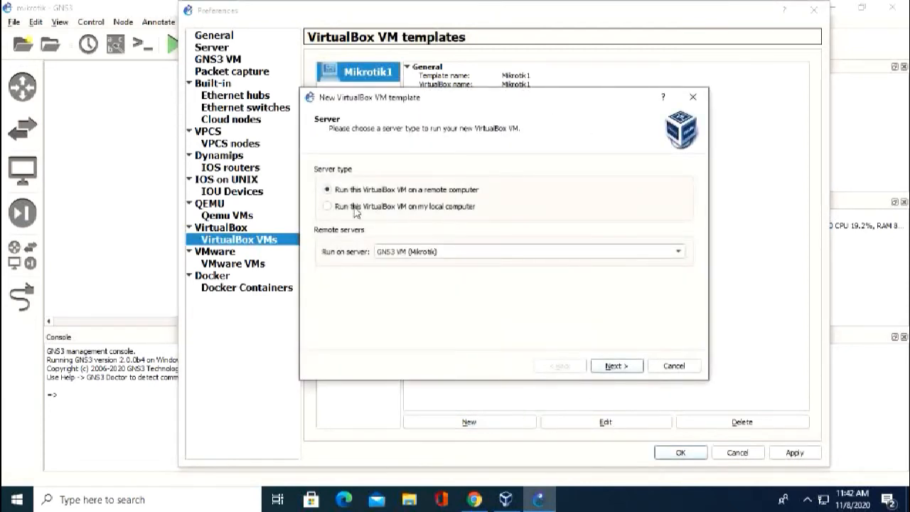
left_click(354, 208)
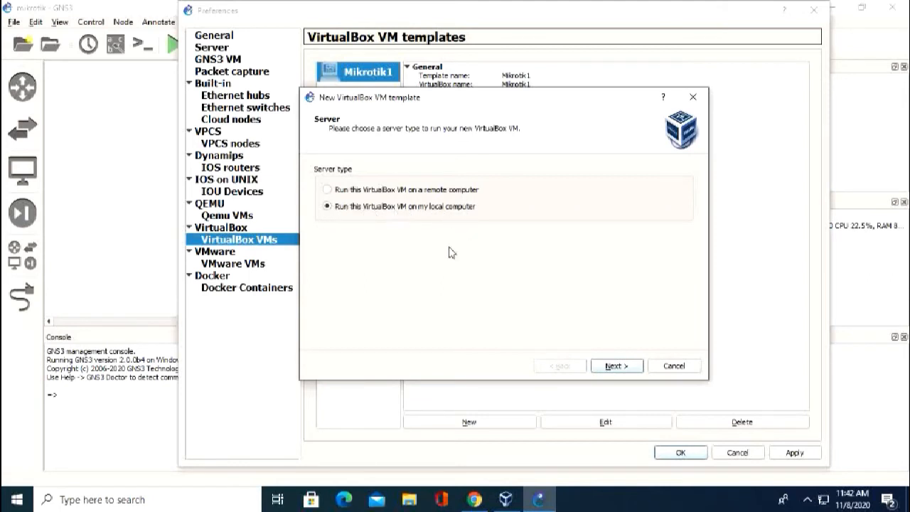
left_click(619, 366)
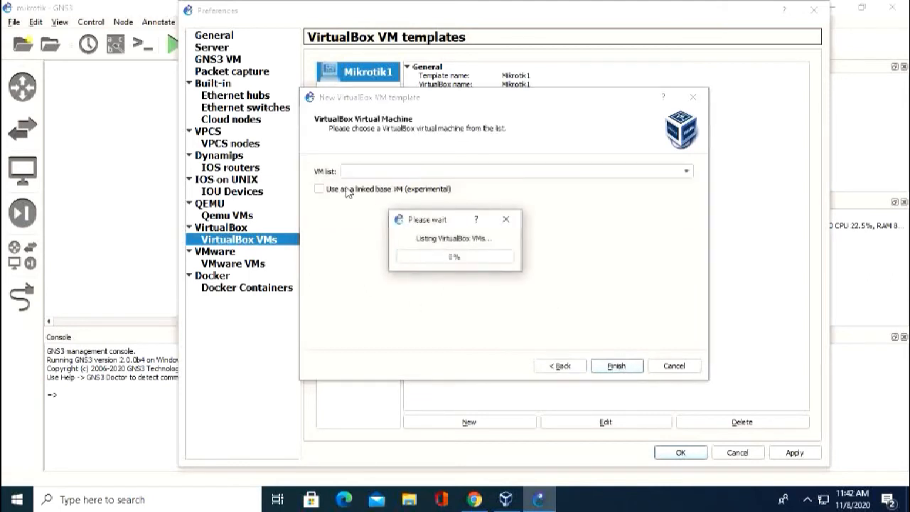
left_click(398, 172)
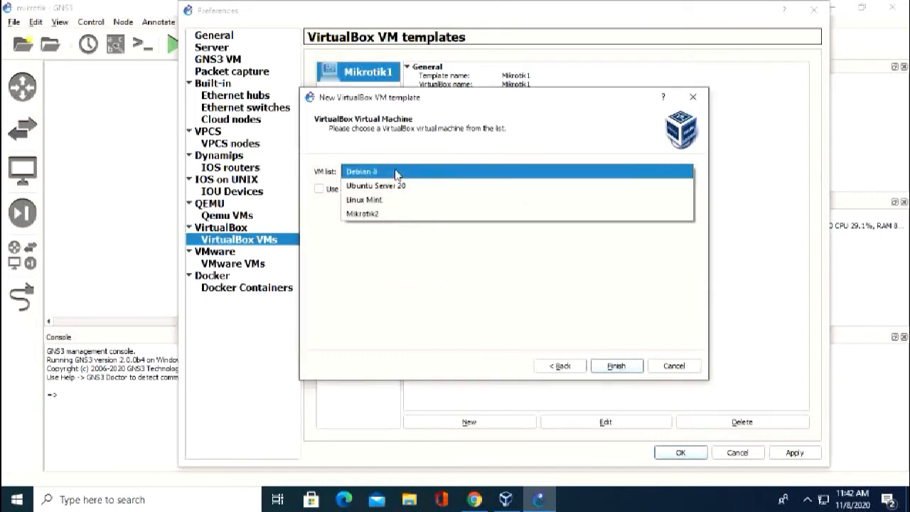
left_click(375, 214)
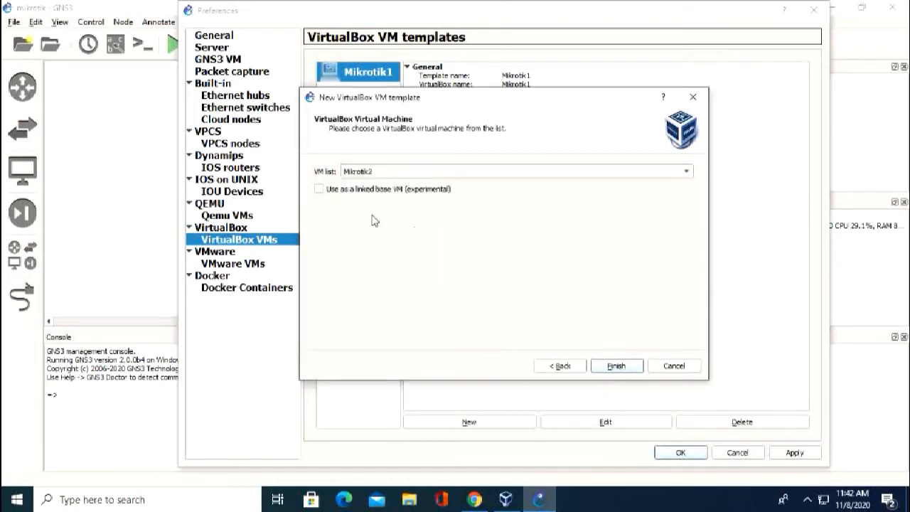
left_click(331, 193)
left_click(616, 366)
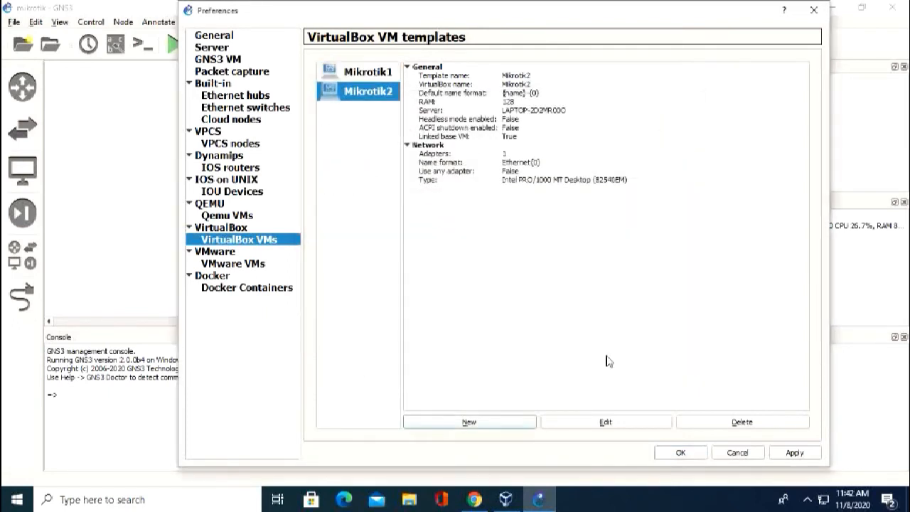
Set Mikrotik2 to Routers with 6 adapters, any VirtualBox adapter allowed, and apply.
left_click(614, 424)
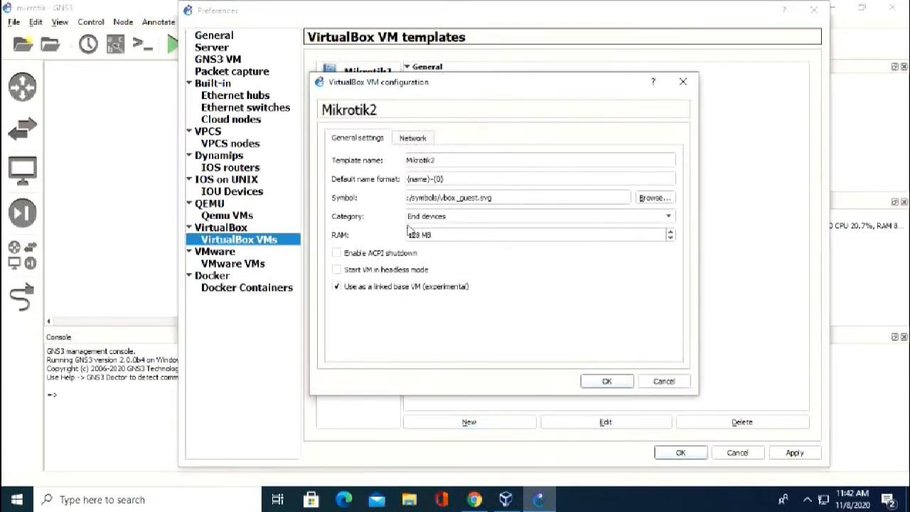
left_click(429, 219)
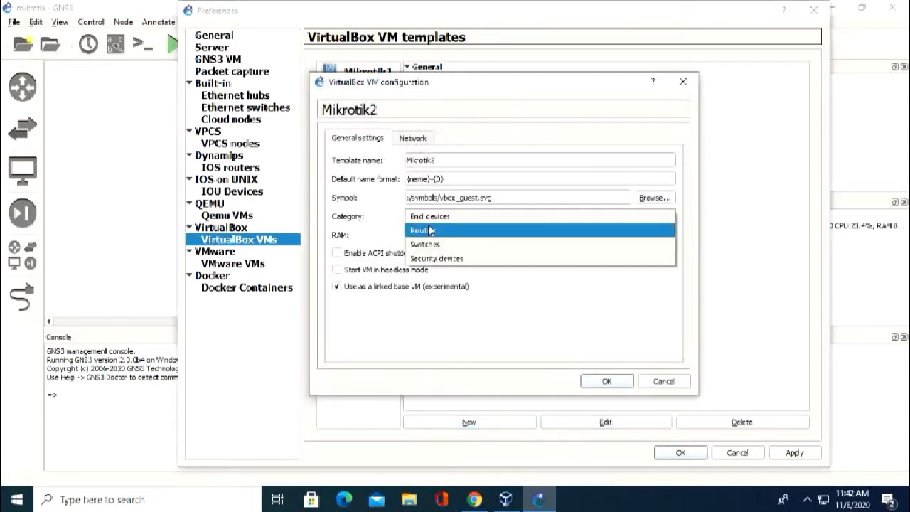
left_click(429, 232)
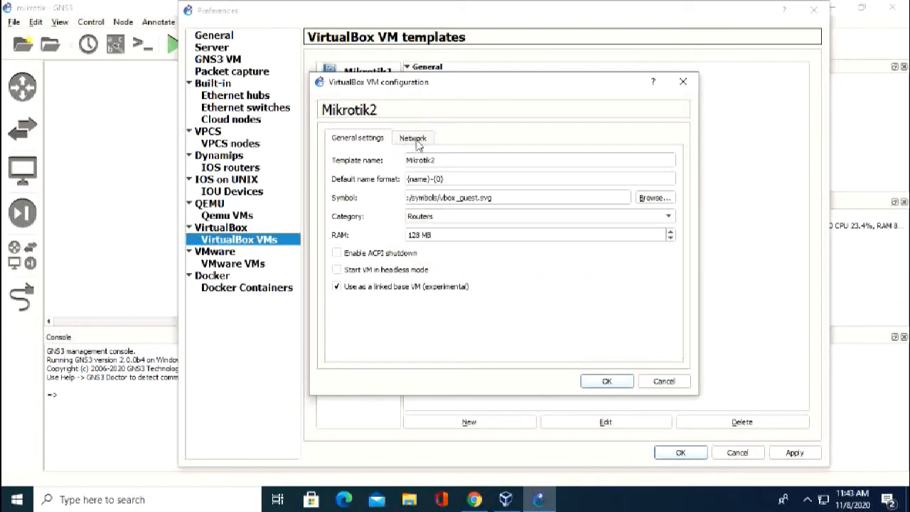
left_click(416, 141)
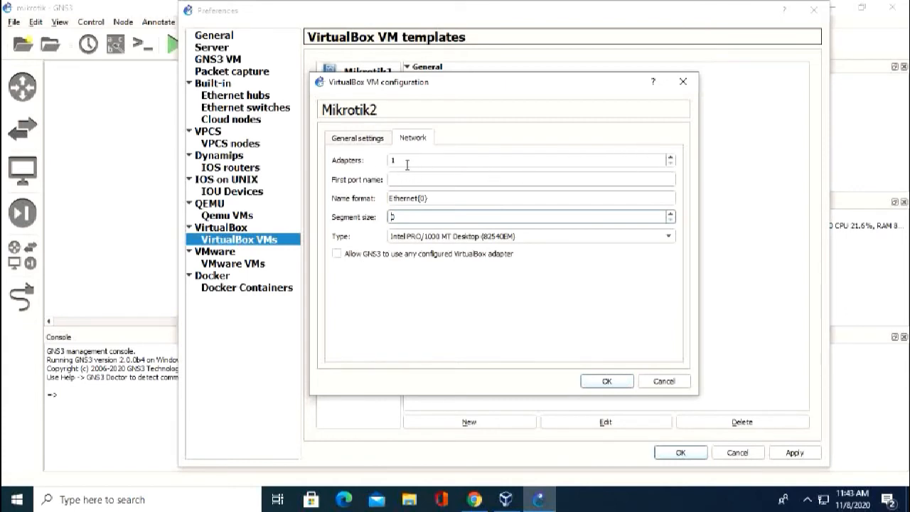
left_click_drag(410, 161, 346, 151)
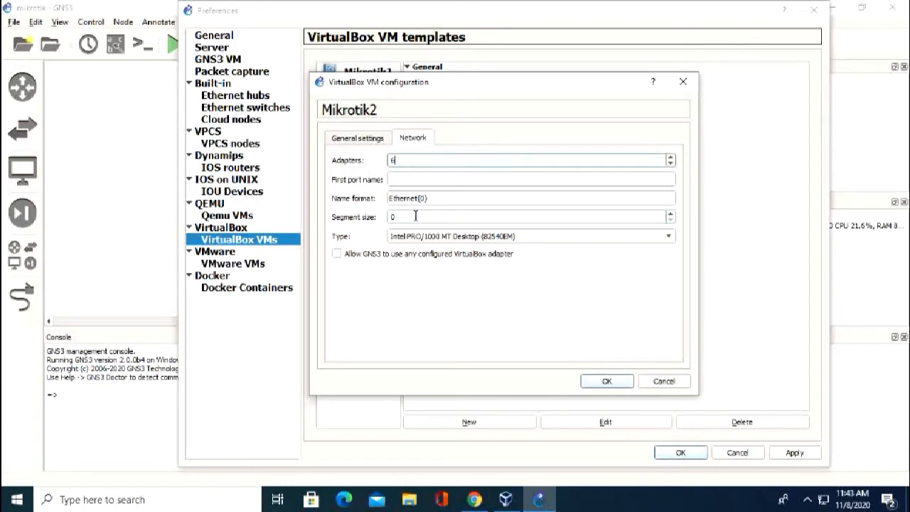
left_click(354, 254)
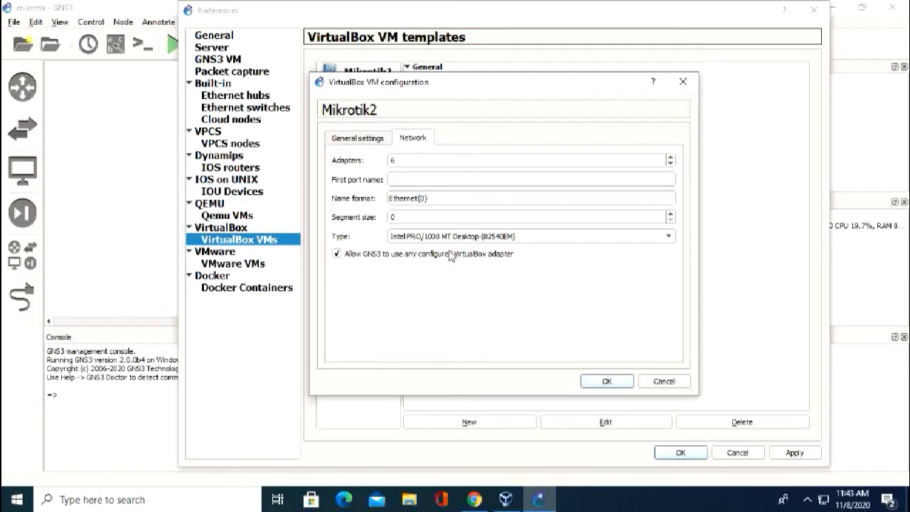
left_click(615, 382)
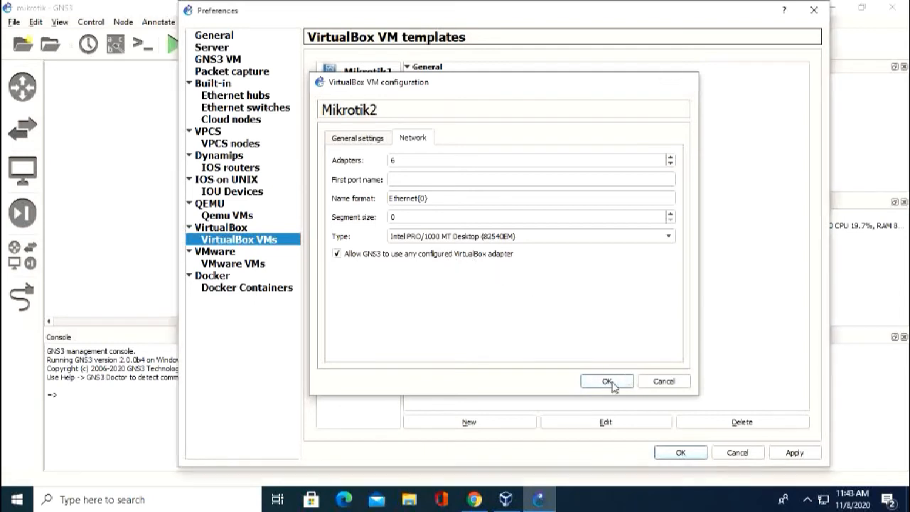
left_click(793, 453)
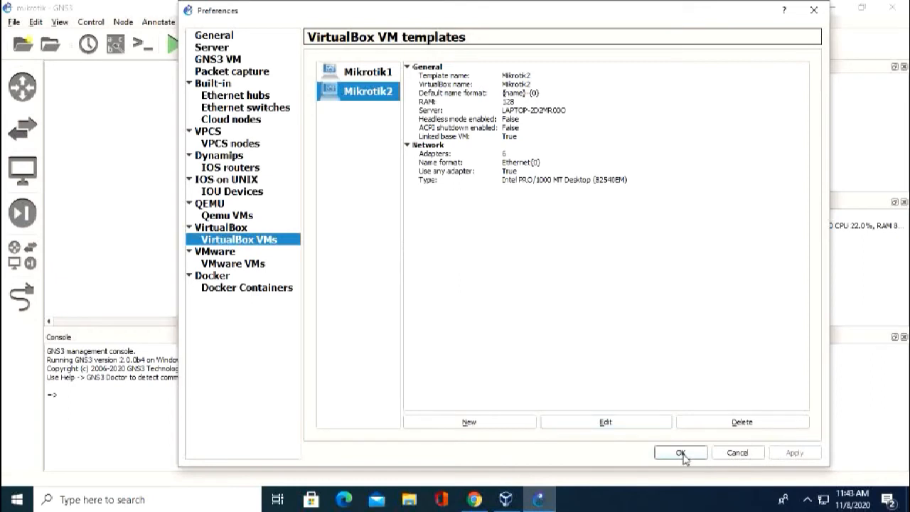
left_click(680, 452)
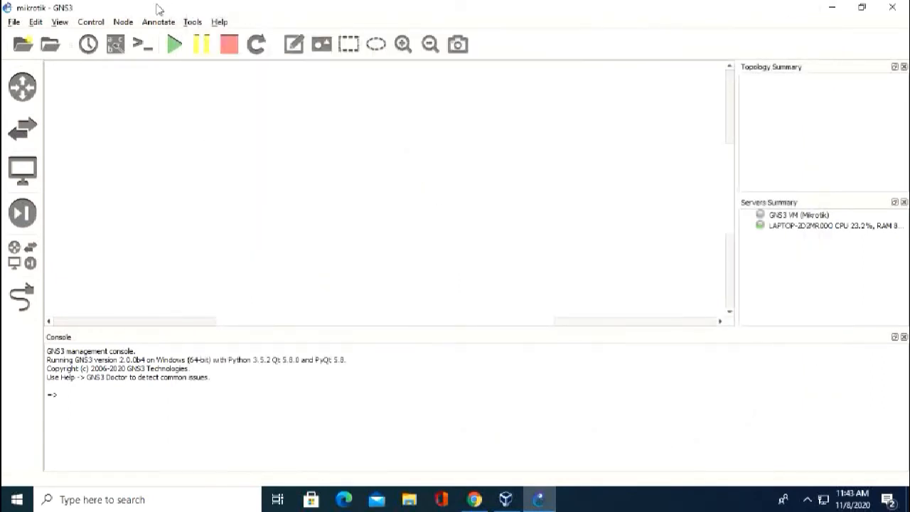
Show the router templates, then the full device list with Cloud and VPCS.
left_click(28, 92)
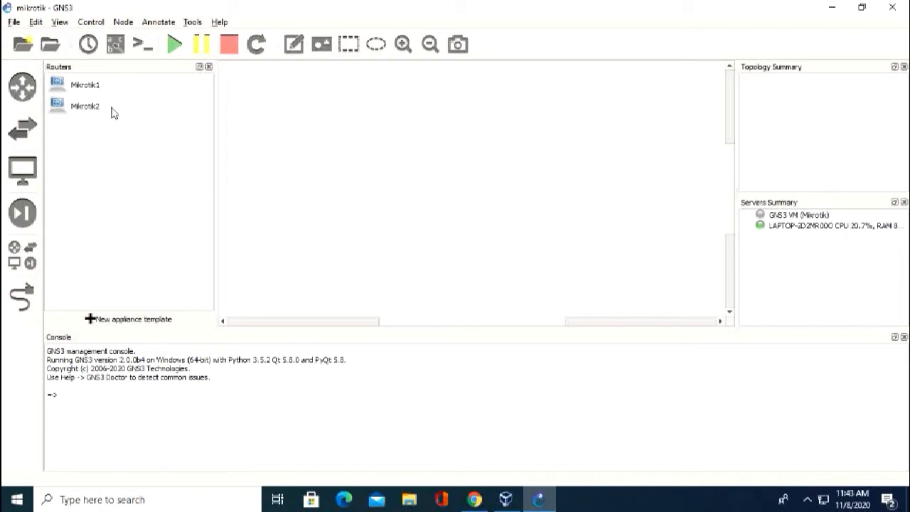
left_click(27, 253)
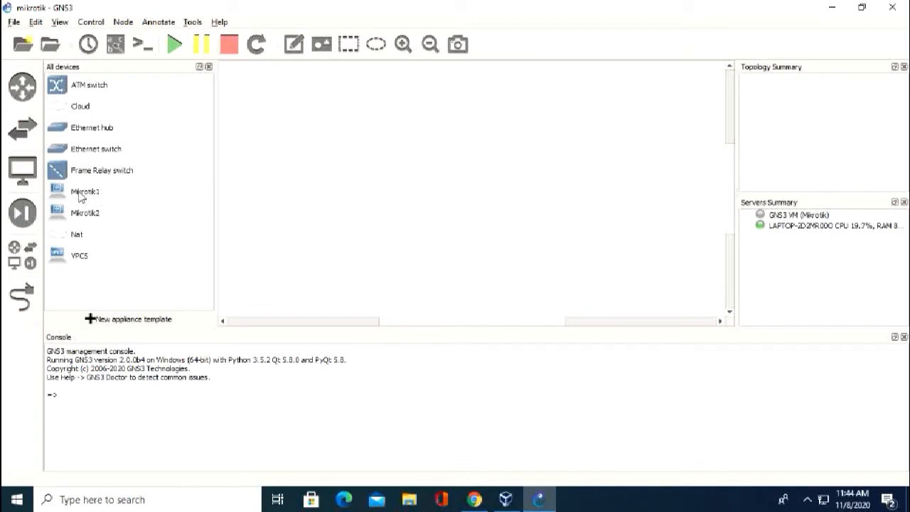
Place Mikrotik1, Mikrotik2 and a Cloud node, with Cloud1 up-left of the routers.
left_click_drag(80, 194, 430, 205)
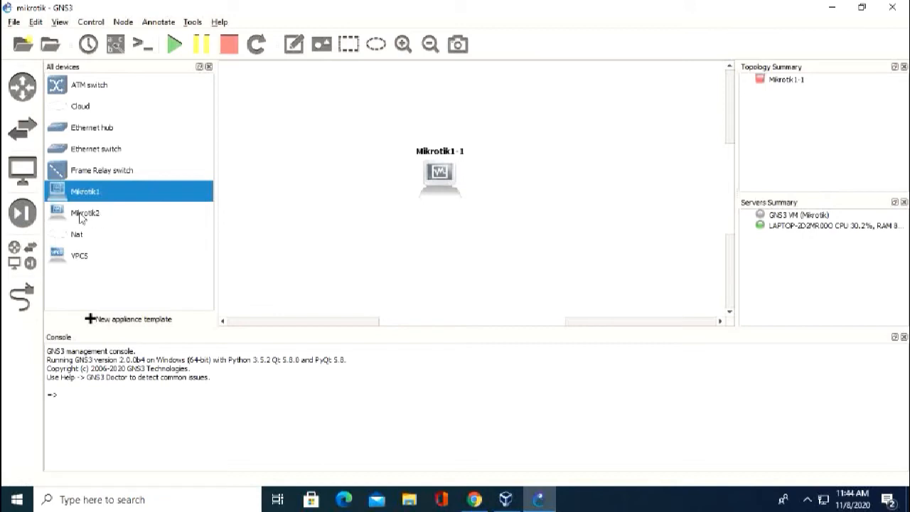
left_click_drag(88, 216, 573, 192)
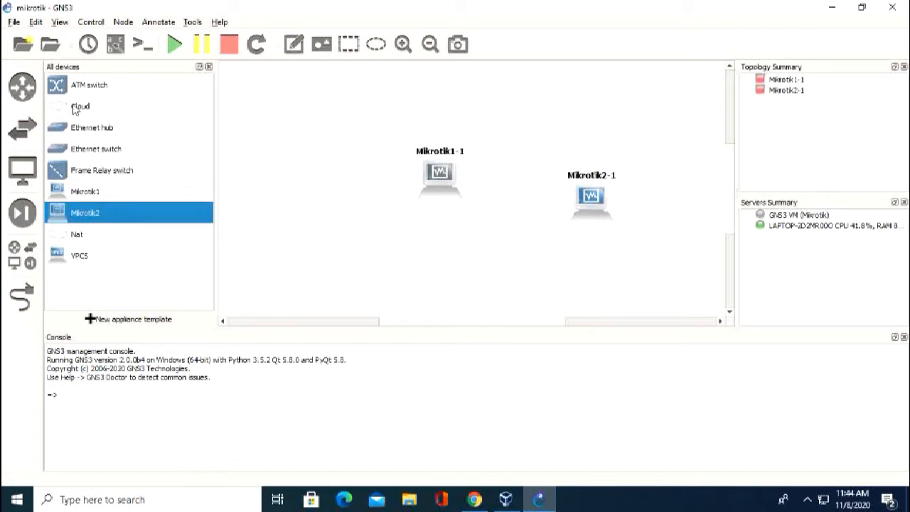
left_click_drag(80, 108, 348, 116)
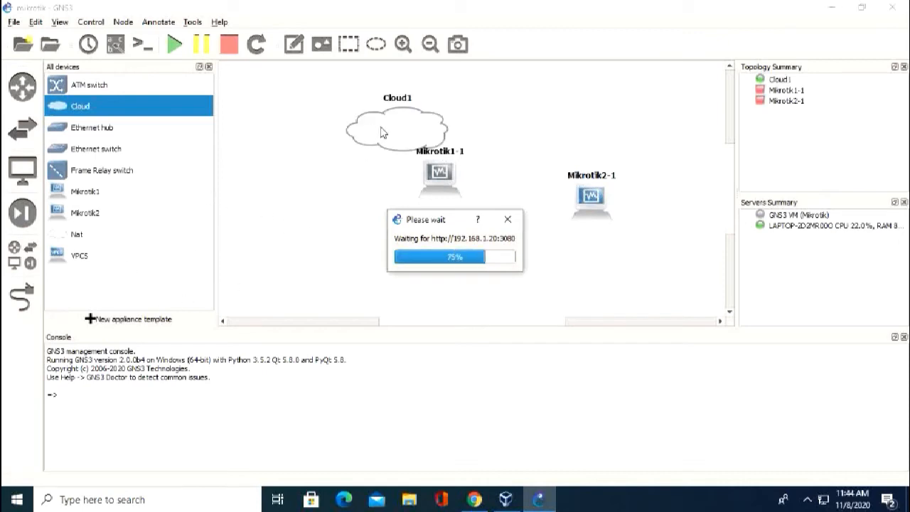
left_click_drag(396, 137, 321, 122)
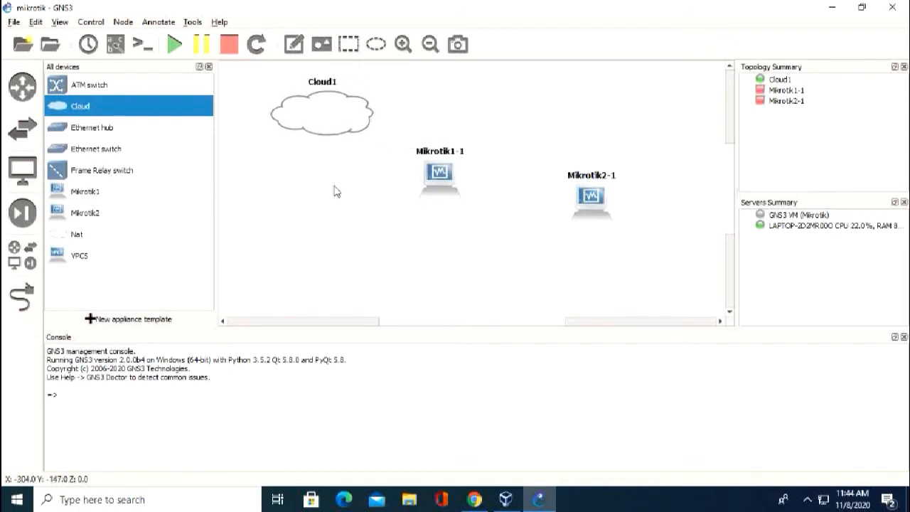
Link Cloud1's Ethernet port to Mikrotik1-1's Ethernet0.
left_click(27, 301)
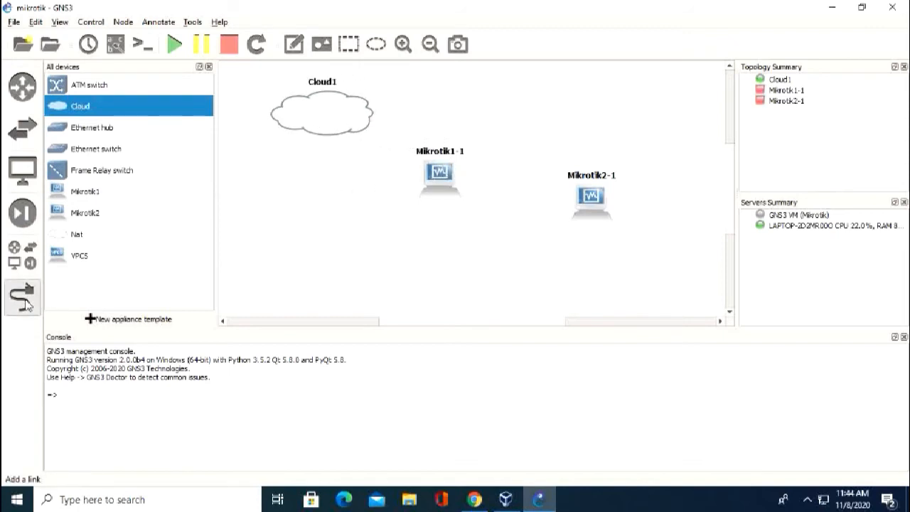
left_click(326, 111)
left_click(355, 114)
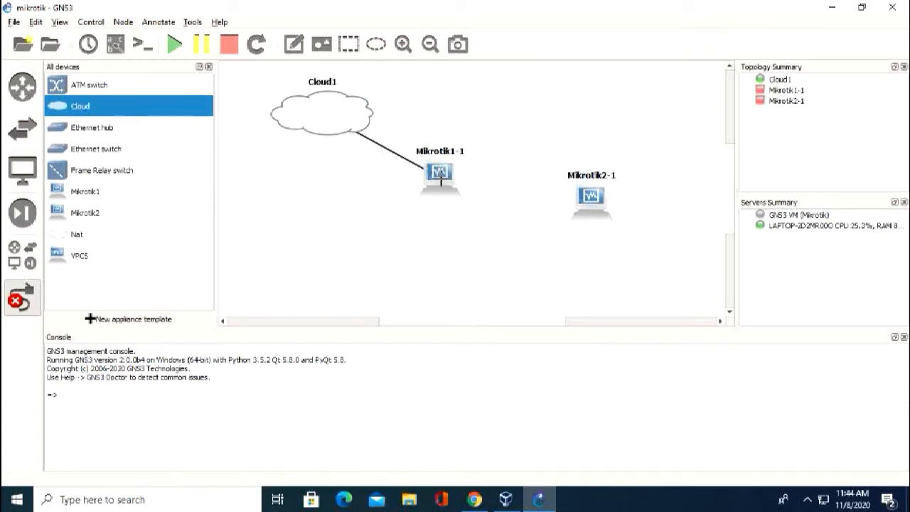
left_click(441, 173)
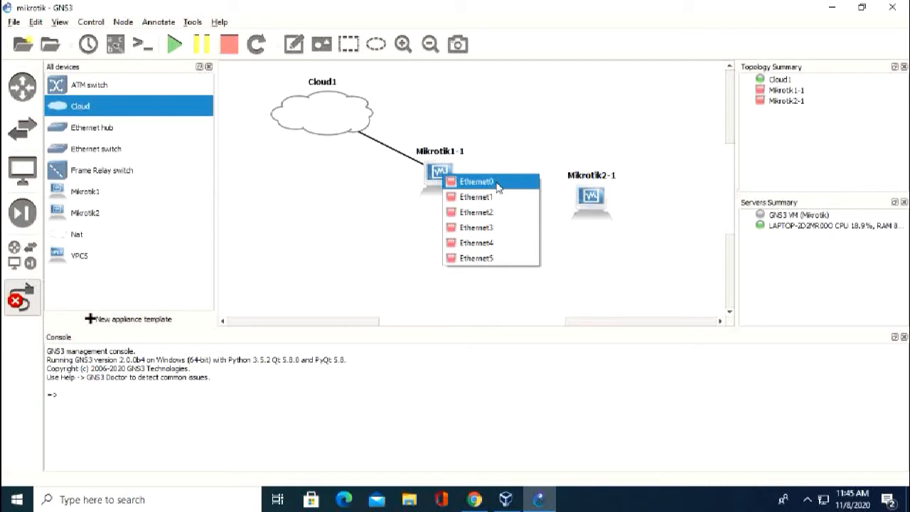
left_click(476, 182)
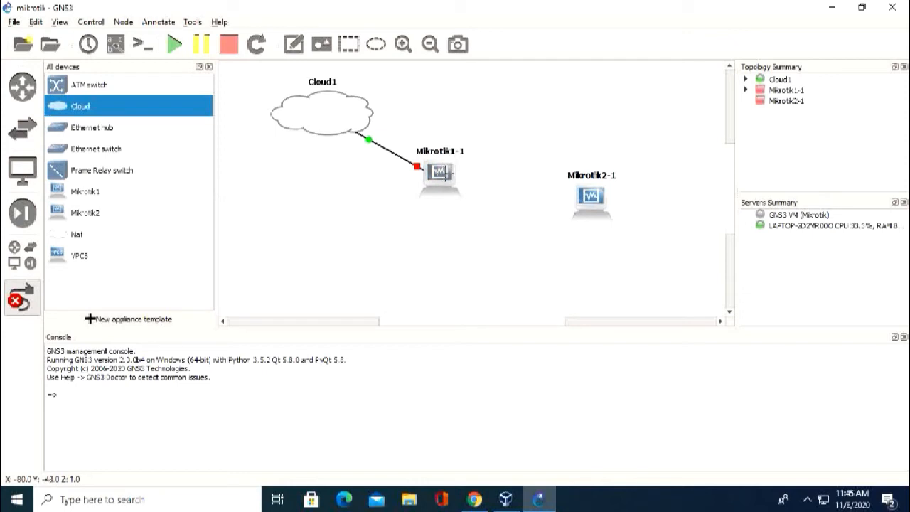
Link Mikrotik1-1's Ethernet1 to Mikrotik2-1's Ethernet1.
left_click(444, 173)
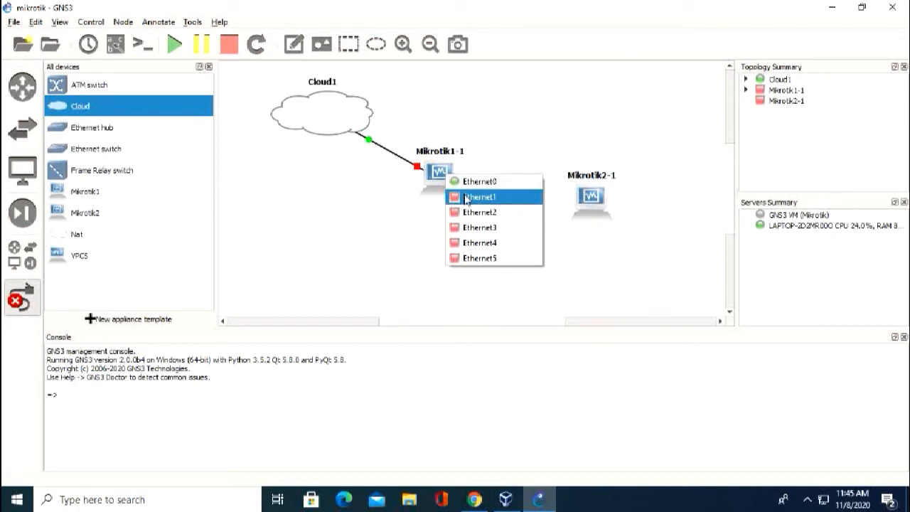
left_click(499, 198)
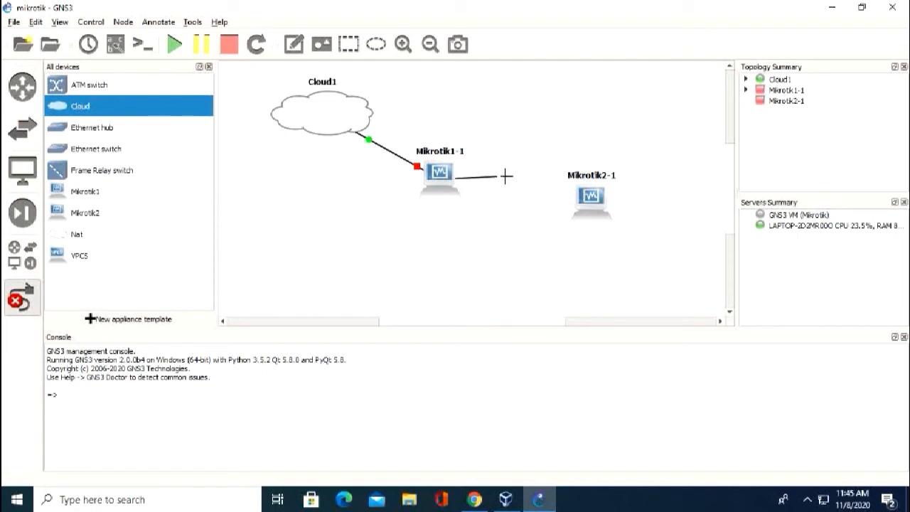
left_click(600, 202)
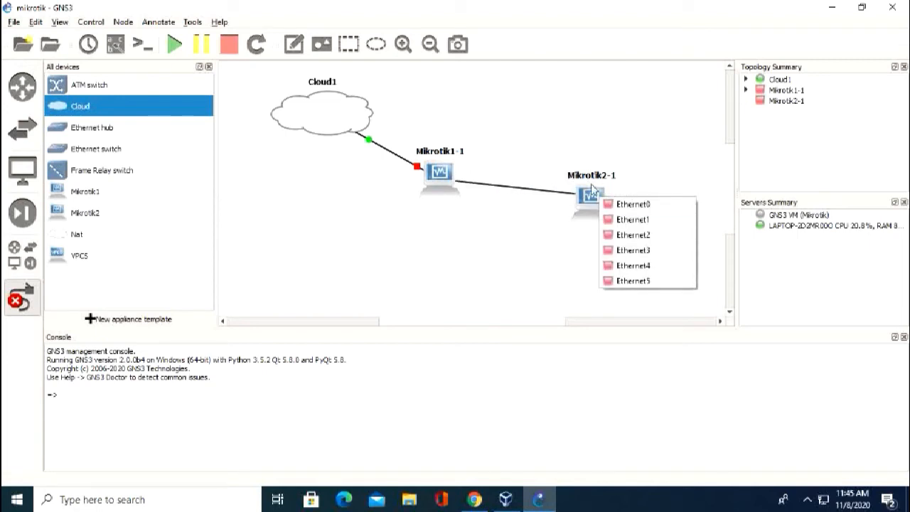
left_click(638, 226)
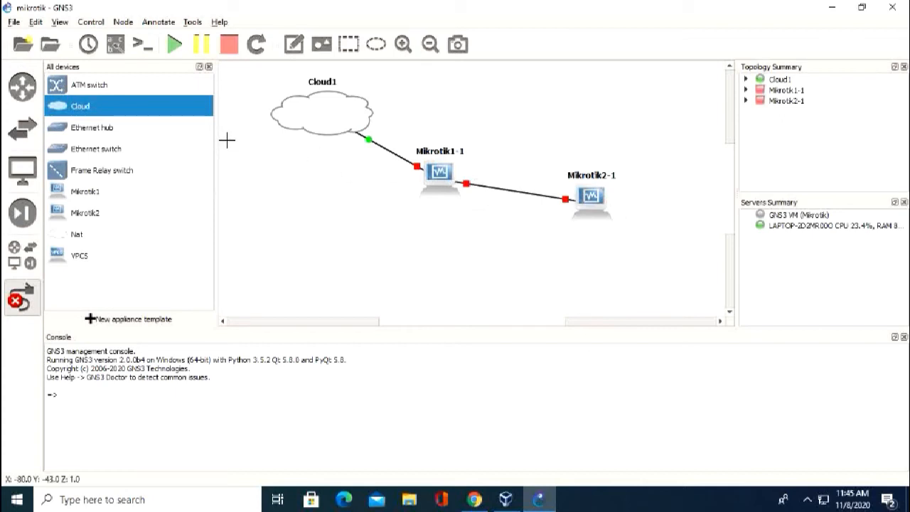
left_click(78, 260)
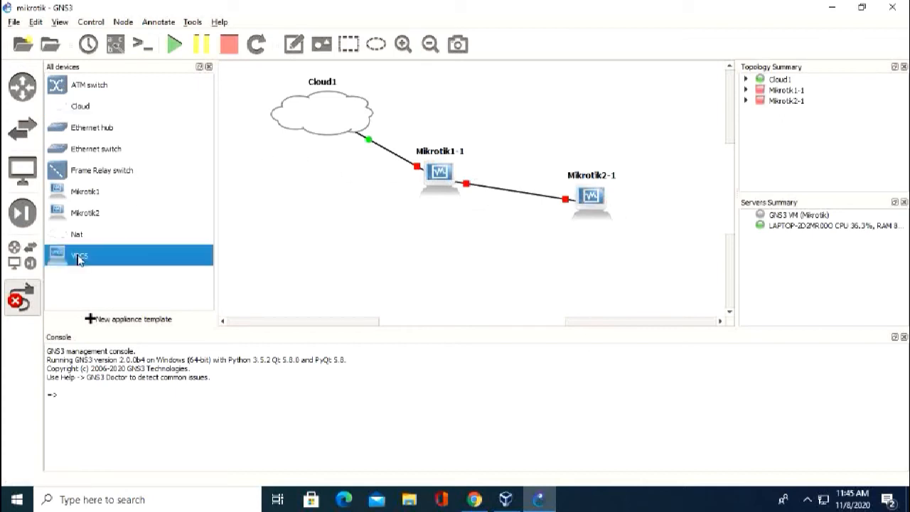
Add a VPCS host, PC1, below the routers.
left_click_drag(74, 260, 362, 257)
left_click(430, 267)
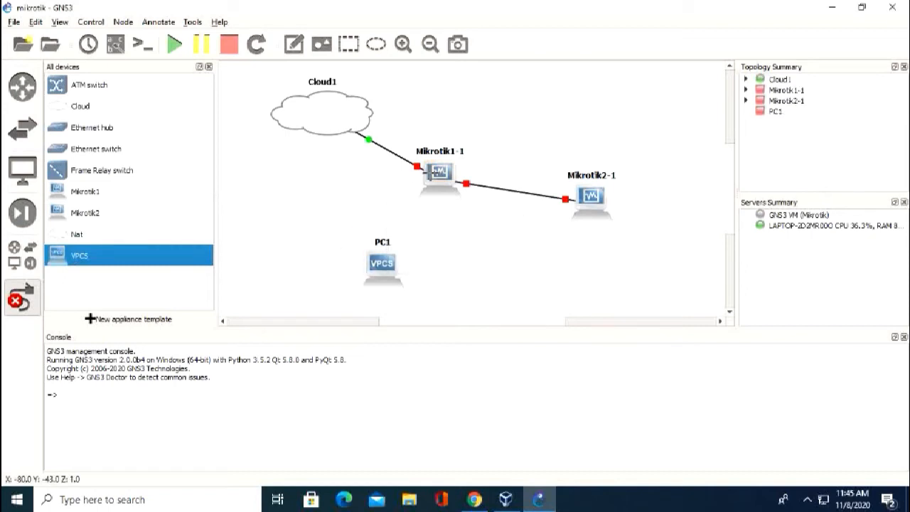
left_click(15, 301)
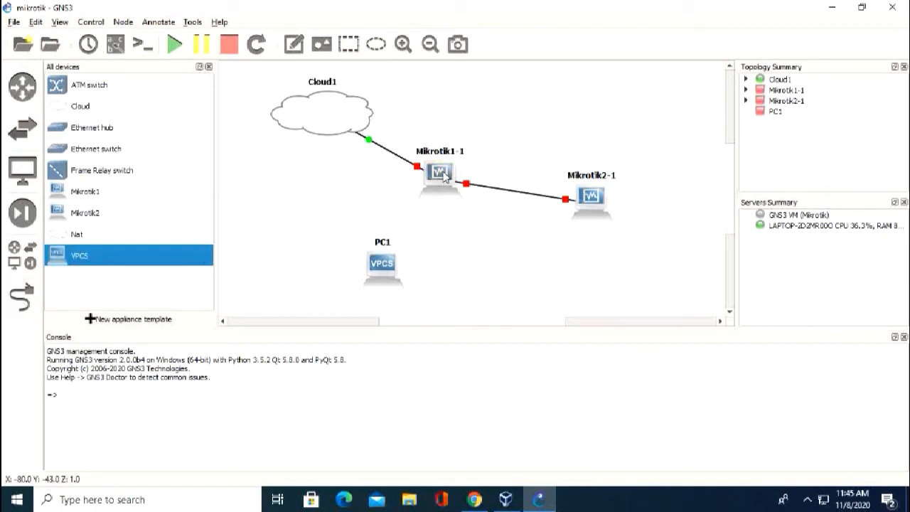
left_click(29, 286)
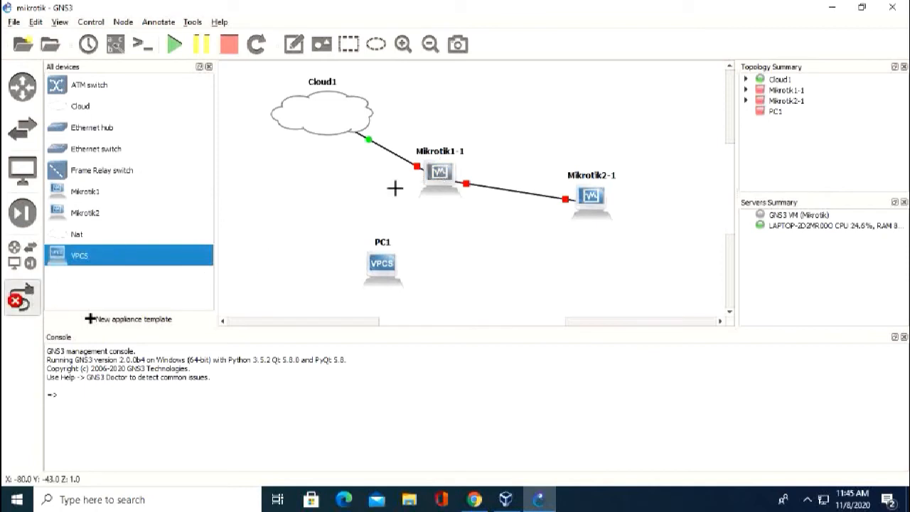
Link Mikrotik1-1's Ethernet2 to PC1's Ethernet0, then select all four devices.
left_click(436, 181)
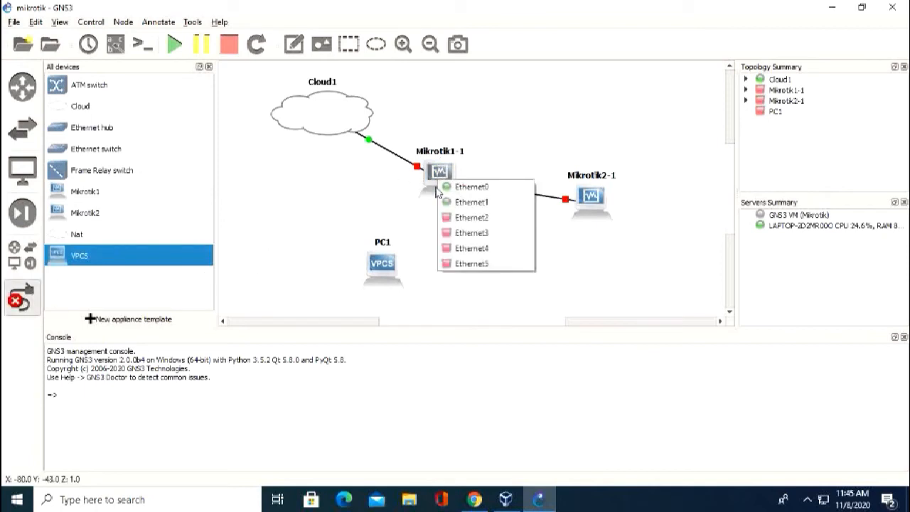
left_click(472, 217)
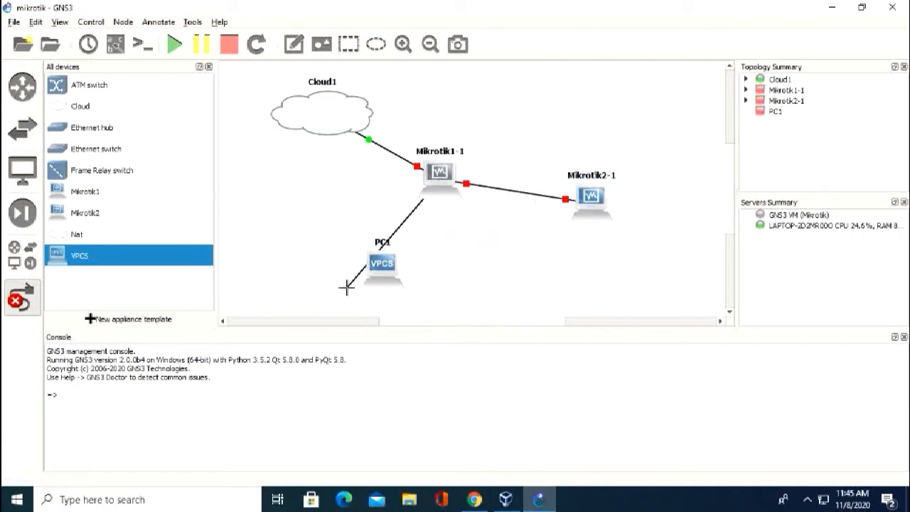
left_click(384, 266)
left_click(416, 273)
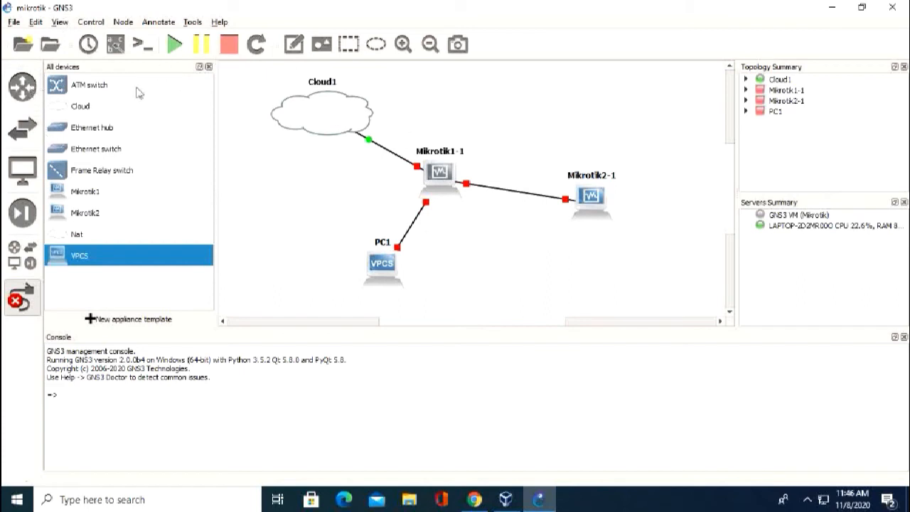
left_click(21, 297)
left_click_drag(251, 71, 682, 304)
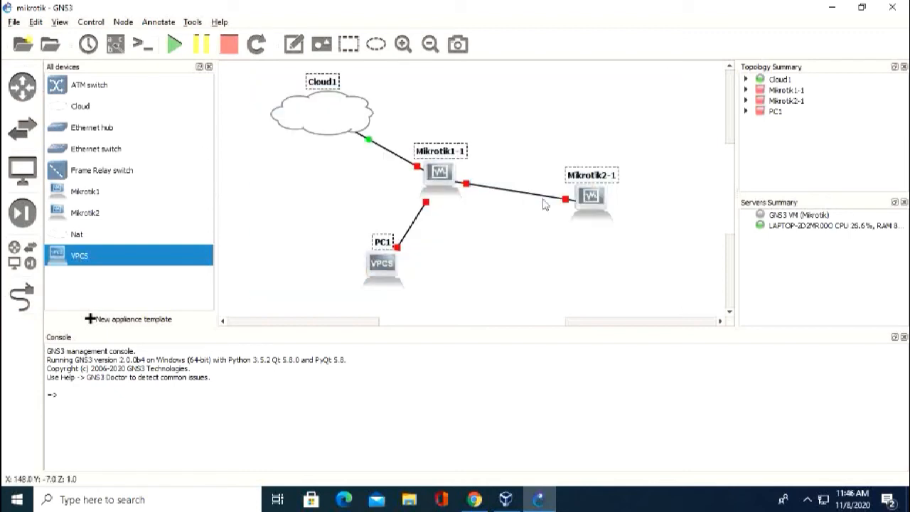
Start all devices and let Mikrotik1-1's VirtualBox VM boot RouterOS.
left_click(174, 45)
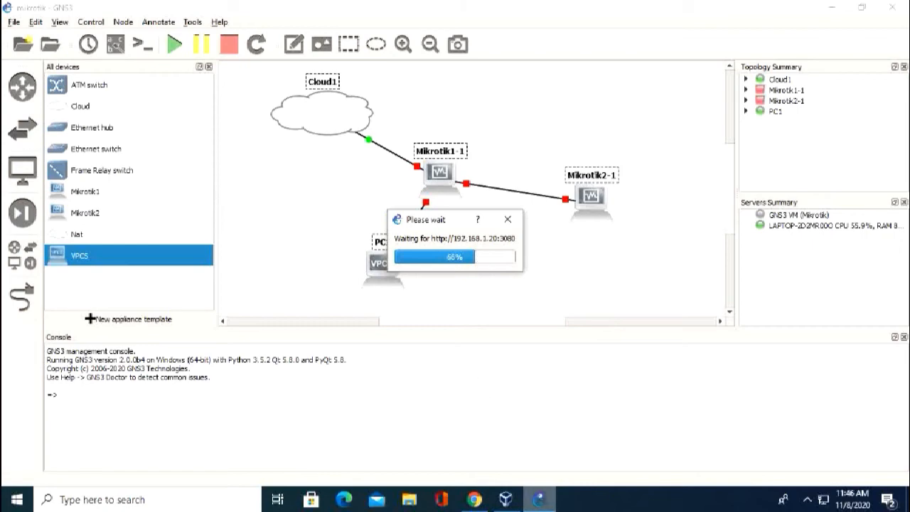
left_click(505, 499)
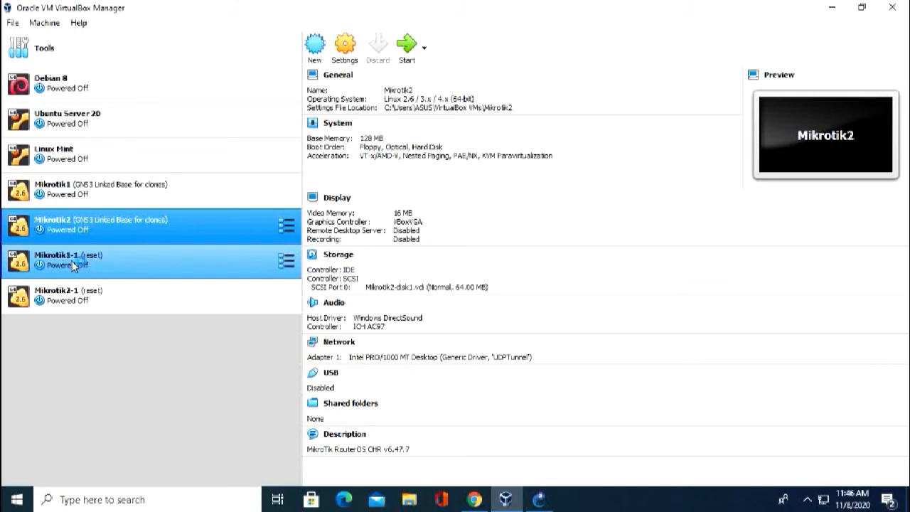
left_click(540, 499)
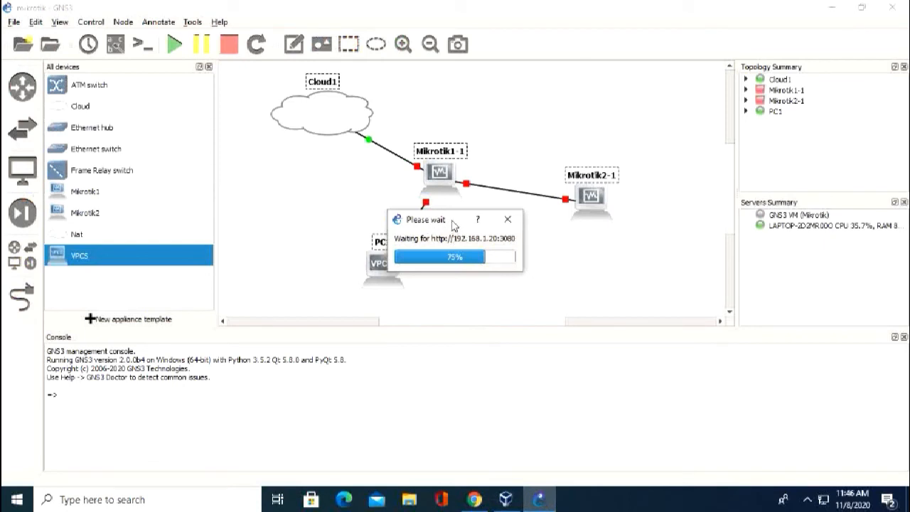
left_click_drag(452, 224, 406, 203)
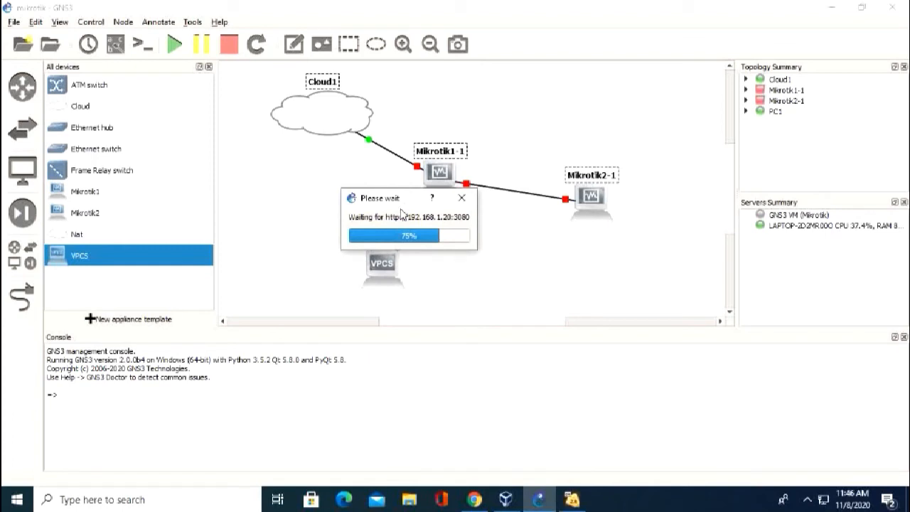
left_click(573, 499)
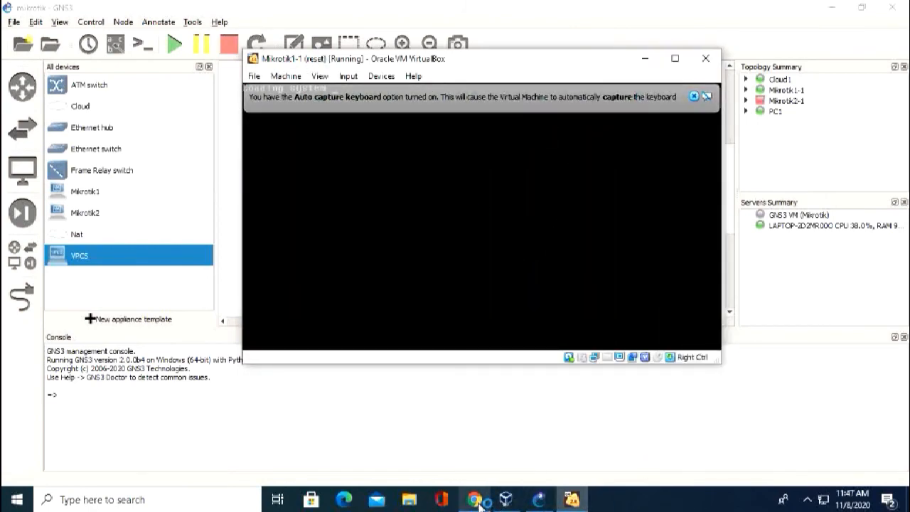
Minimize VirtualBox Manager and arrange the Mikrotik1-1 and Mikrotik2-1 console windows side by side.
left_click(505, 499)
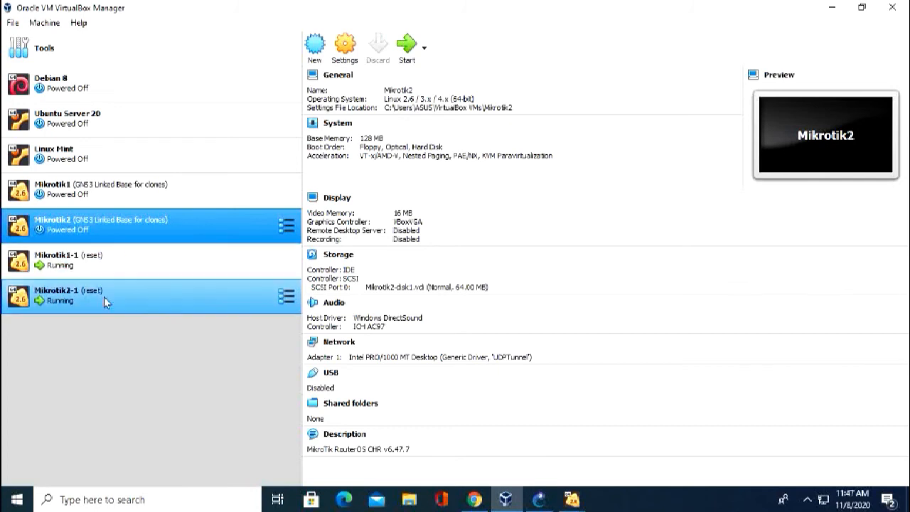
left_click(833, 8)
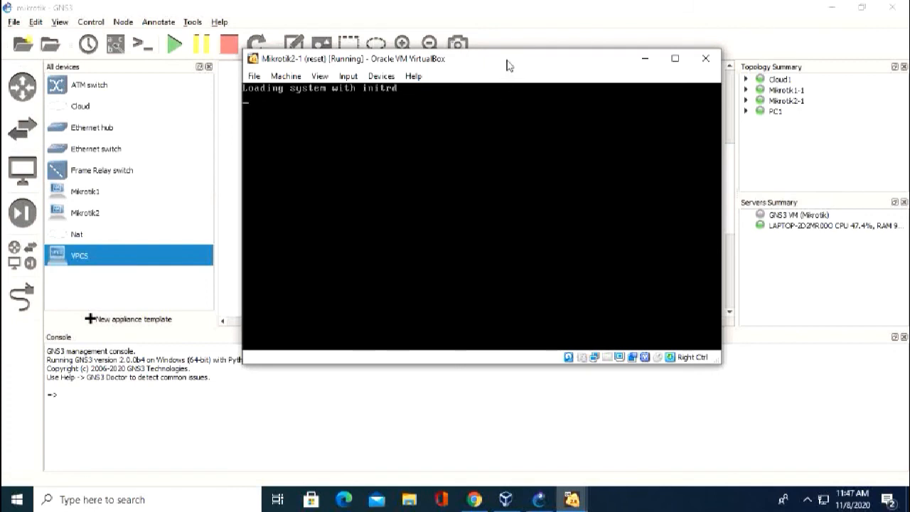
left_click_drag(506, 61, 517, 175)
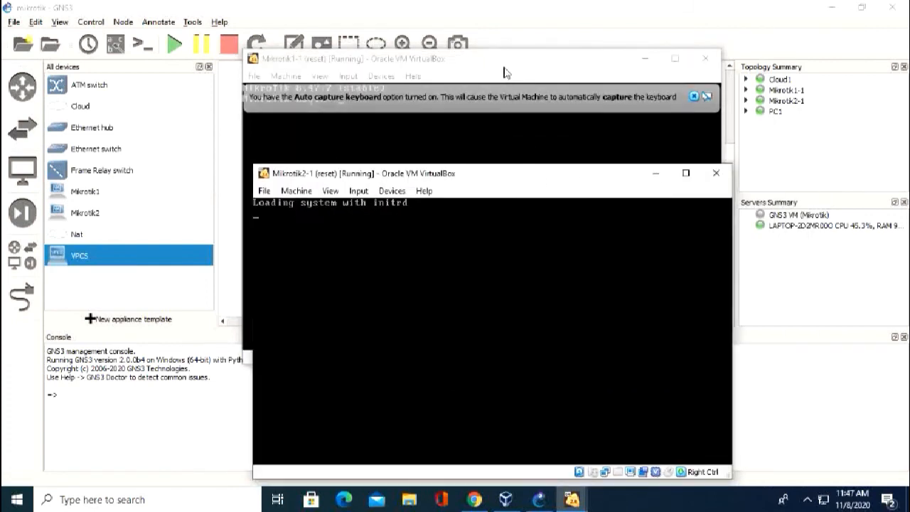
left_click_drag(504, 63, 557, 37)
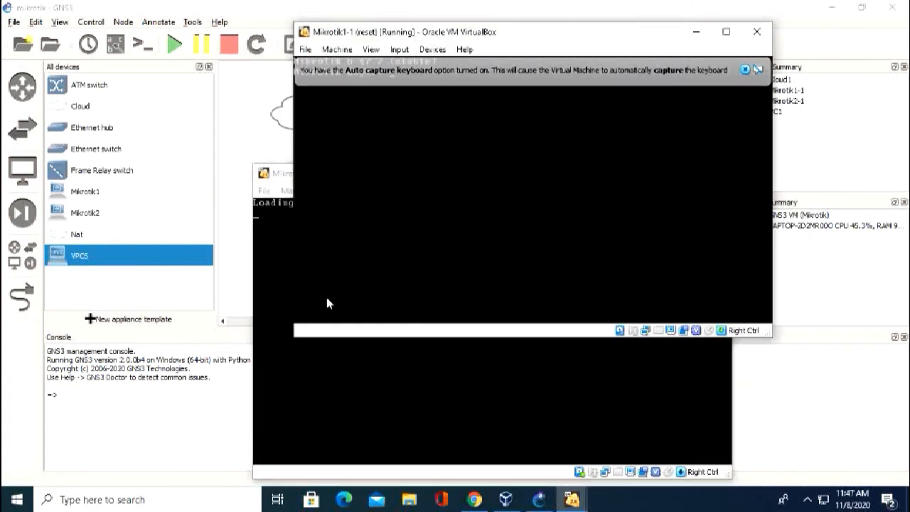
left_click(461, 429)
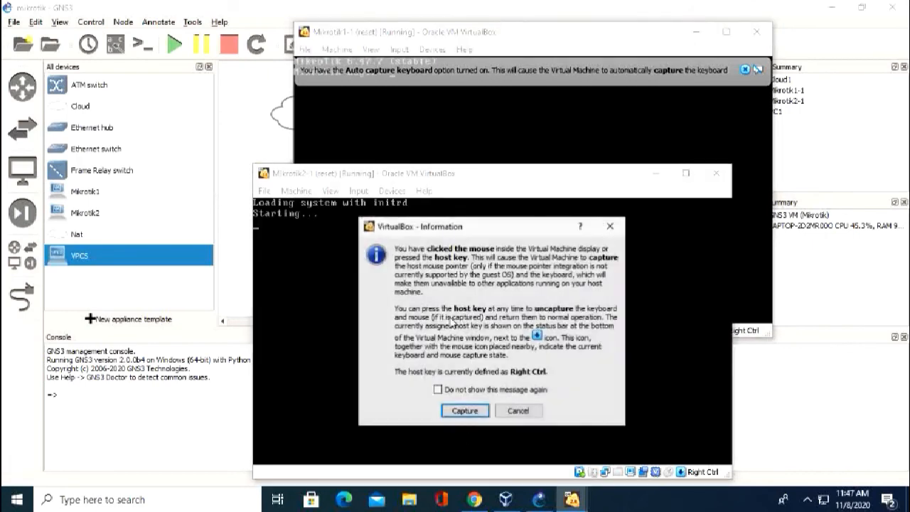
Dismiss the keyboard-capture notices without capturing and close the auto-capture banner.
left_click(530, 413)
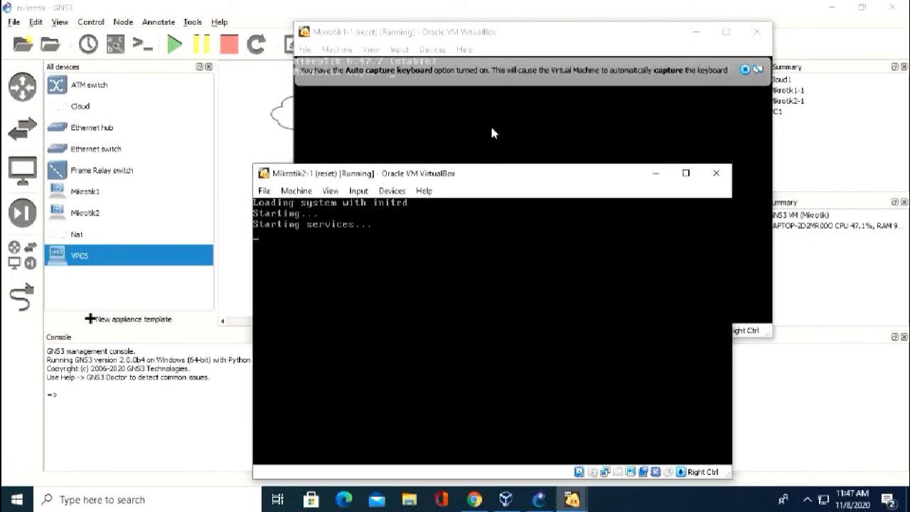
left_click(507, 112)
left_click(558, 270)
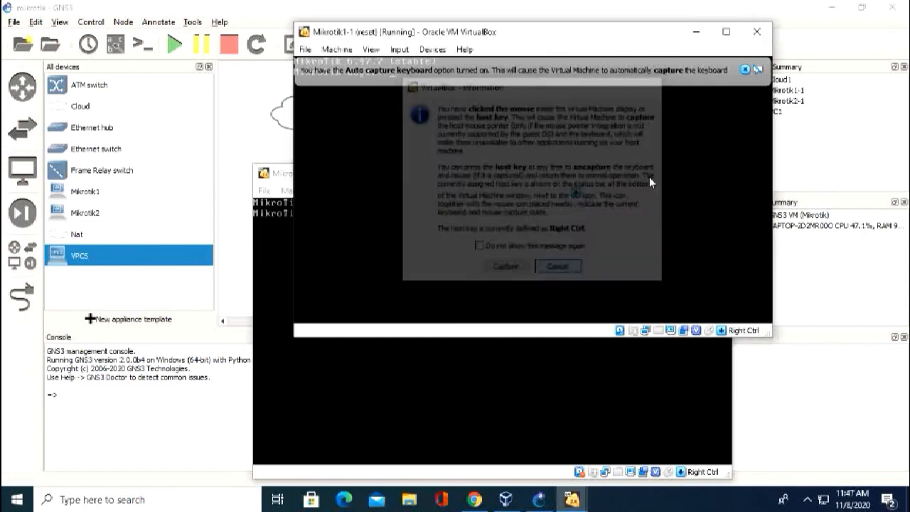
left_click(744, 69)
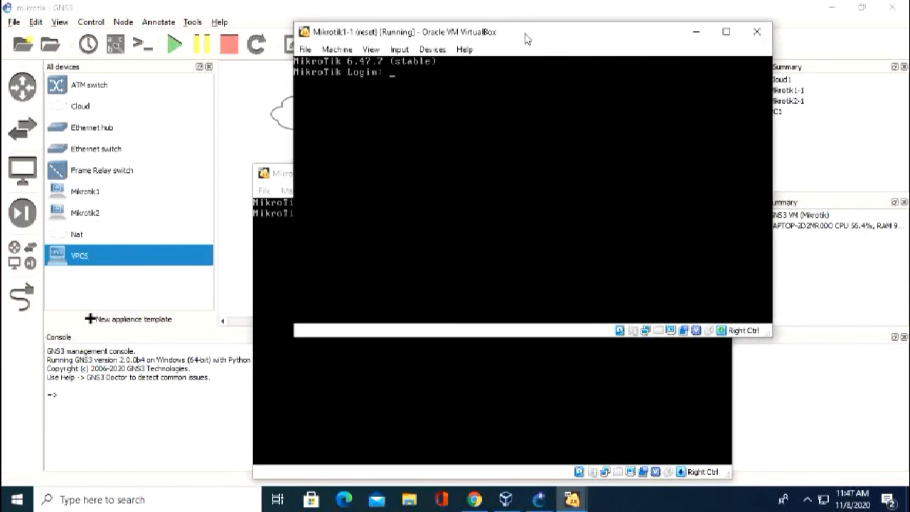
Log Mikrotik1-1 in as admin, answer y, and quit the licence text with q.
left_click_drag(526, 36, 609, 69)
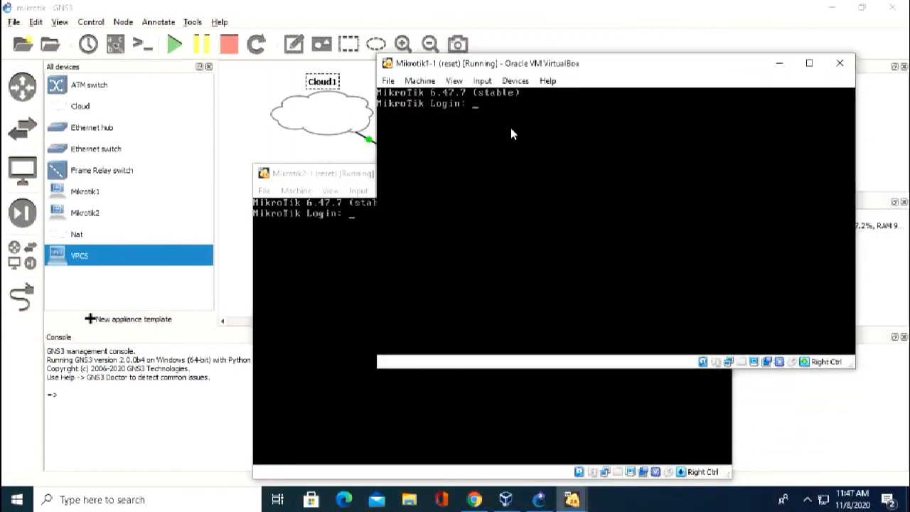
type("admin")
key("Return")
key("Return")
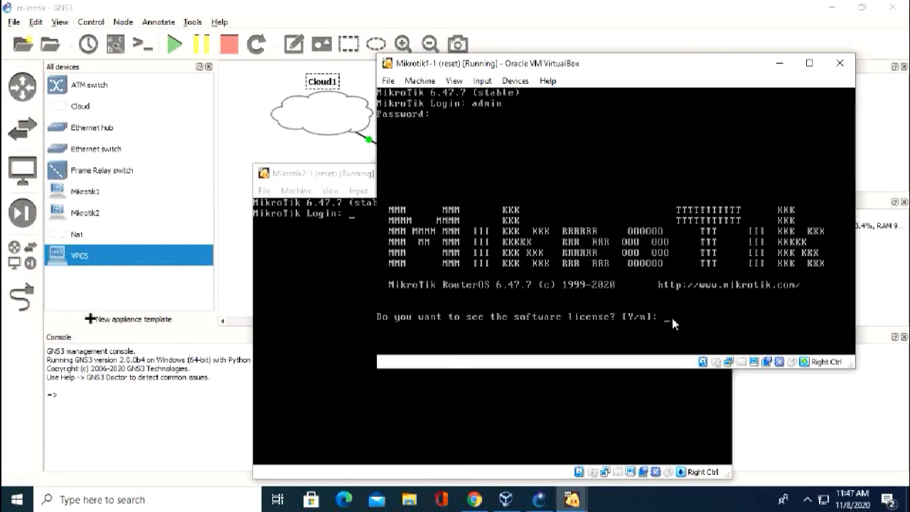
type("y")
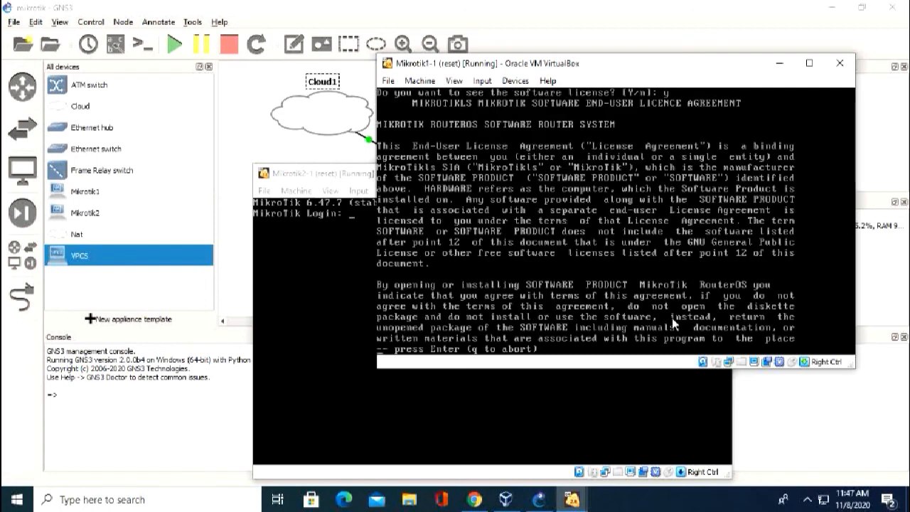
key("Return")
key("Return")
key("Return")
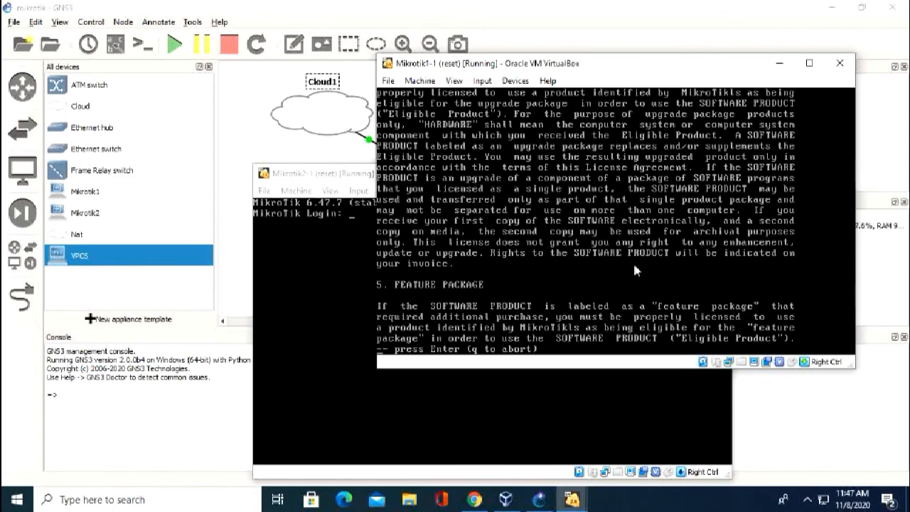
left_click_drag(676, 70, 683, 40)
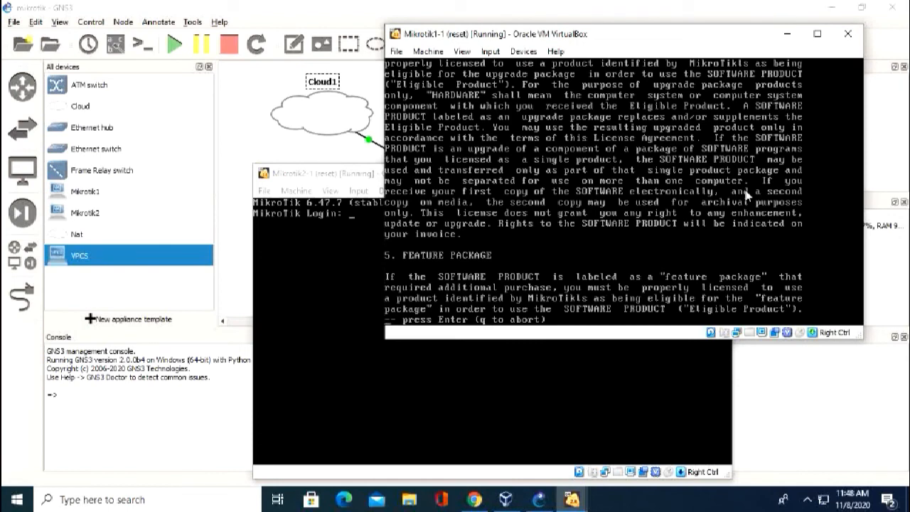
key("Return")
key("Return")
key("q")
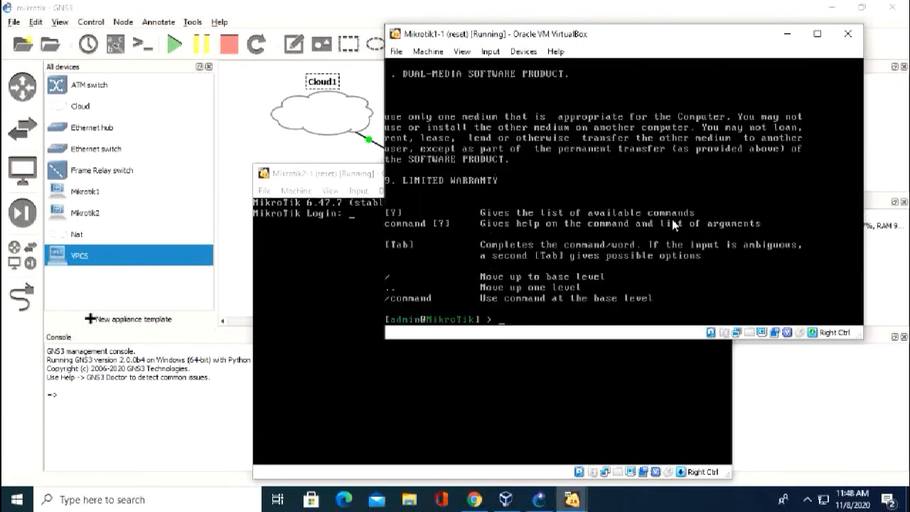
key("Return")
key("Return")
key("Return")
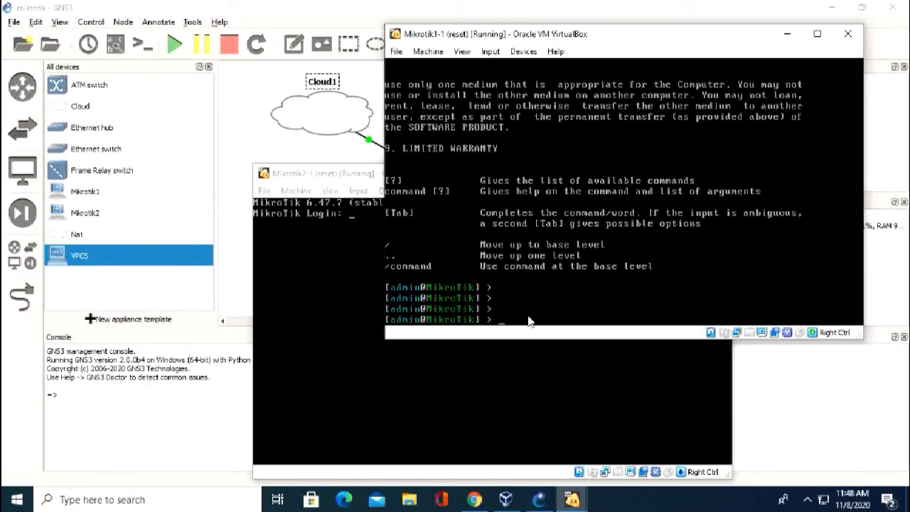
Log Mikrotik2-1 in as admin with a blank password, skipping the licence text.
left_click_drag(341, 181, 310, 209)
left_click_drag(593, 37, 458, 314)
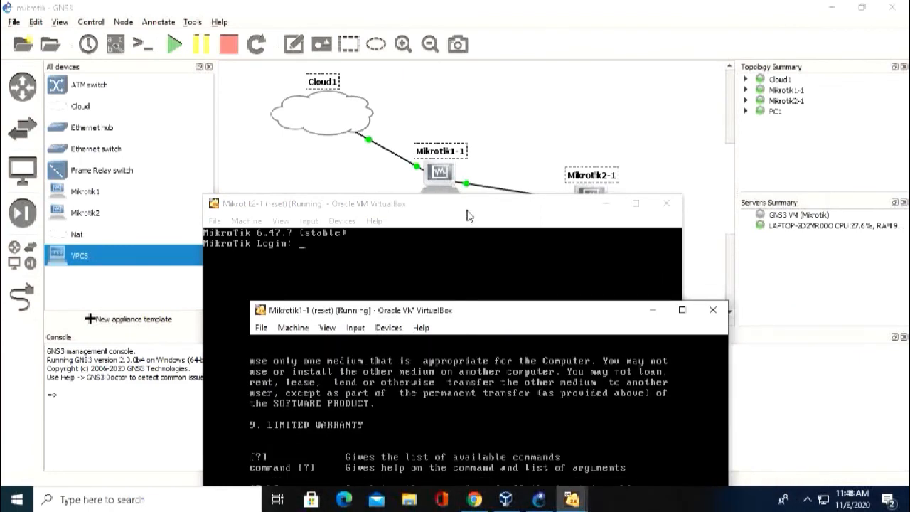
left_click_drag(469, 225, 544, 182)
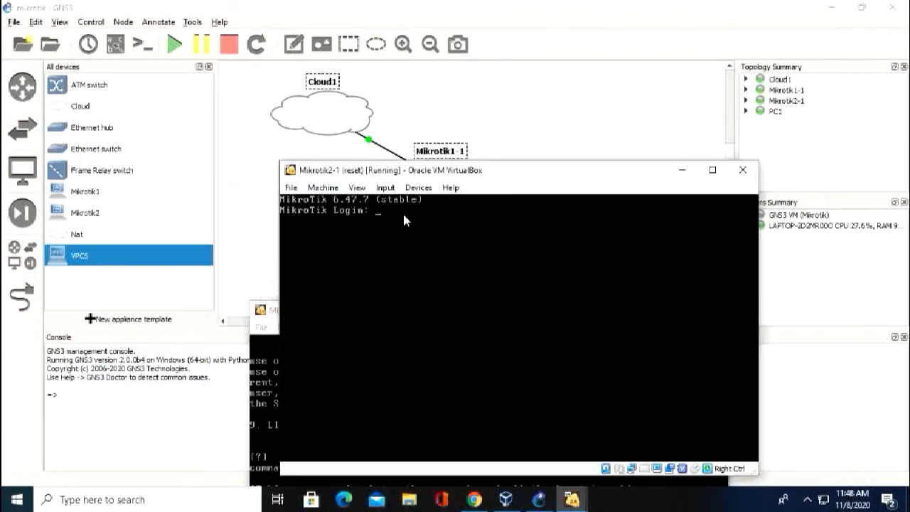
type("admin")
key("Return")
key("Return")
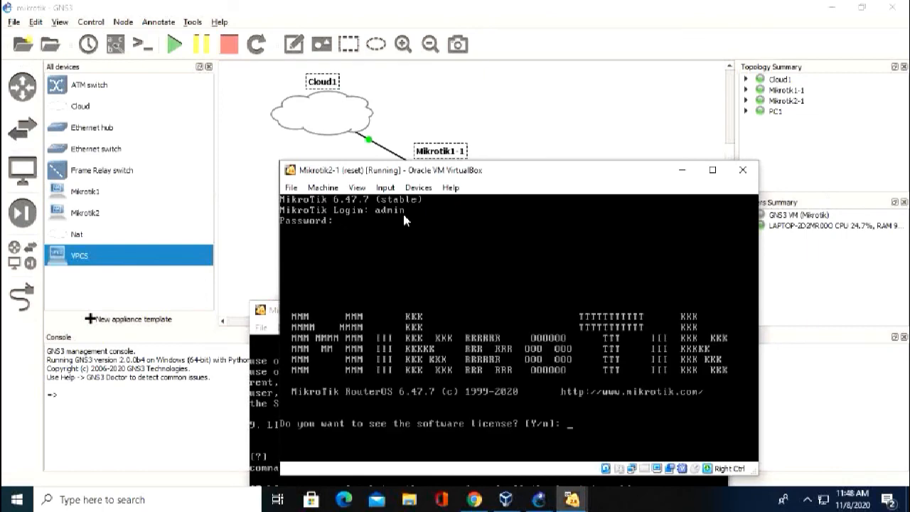
key("y")
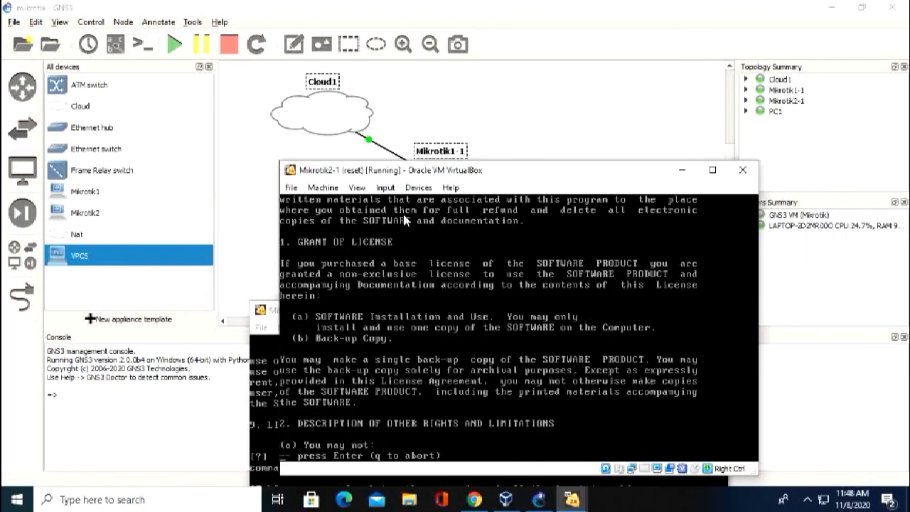
key("Return")
key("Return")
key("Return")
key("Return")
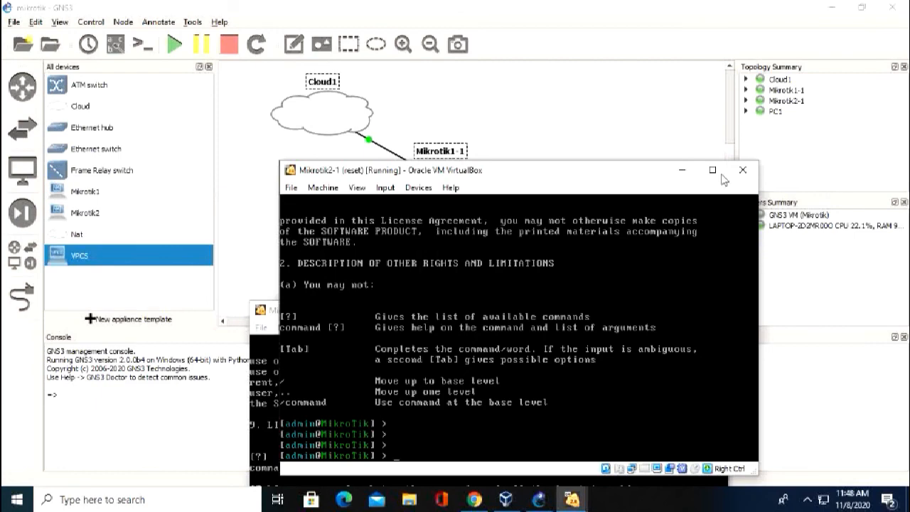
Minimize both Mikrotik VirtualBox consoles to reveal the GNS3 topology.
left_click_drag(721, 173, 848, 115)
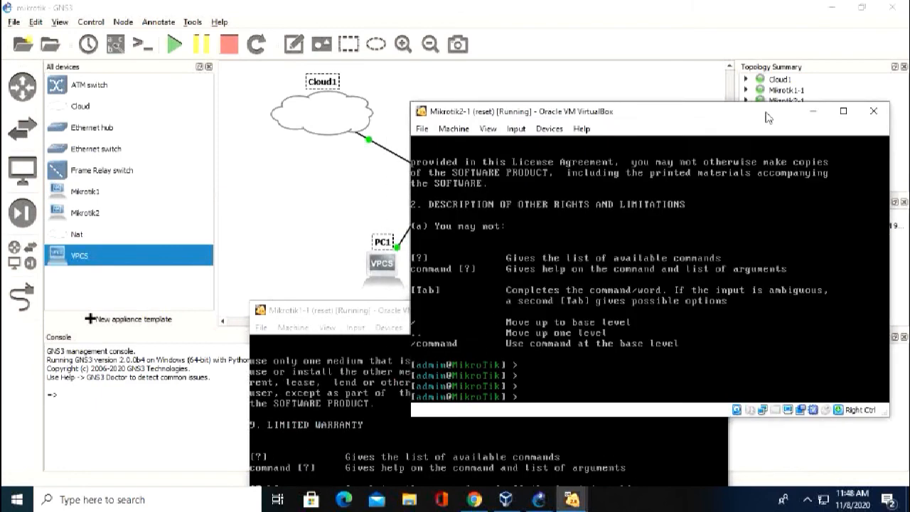
left_click(810, 112)
left_click(656, 311)
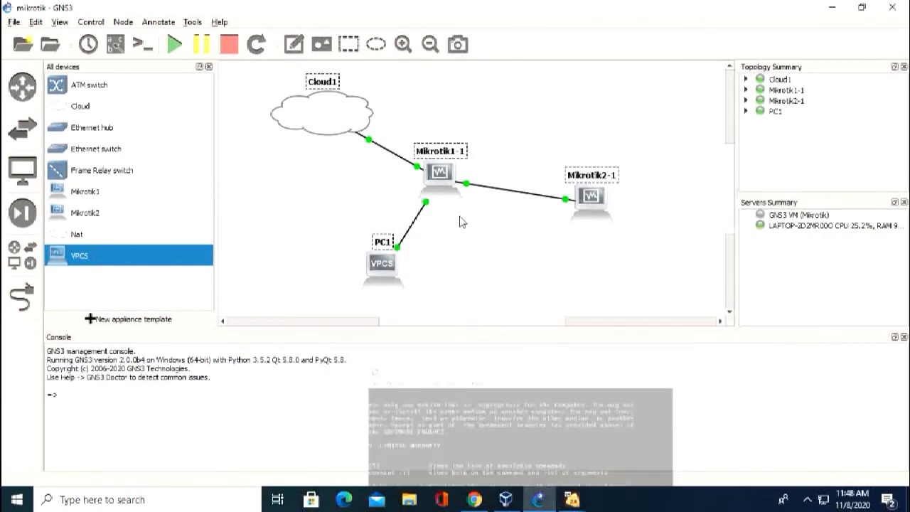
Launch a console to the Mikrotik1-1 node from the GNS3 canvas.
left_click(437, 171)
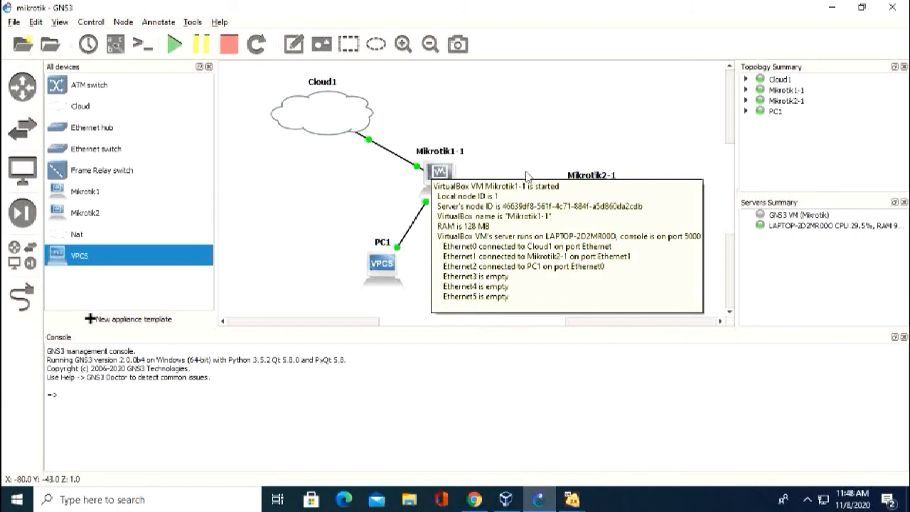
double_click(441, 175)
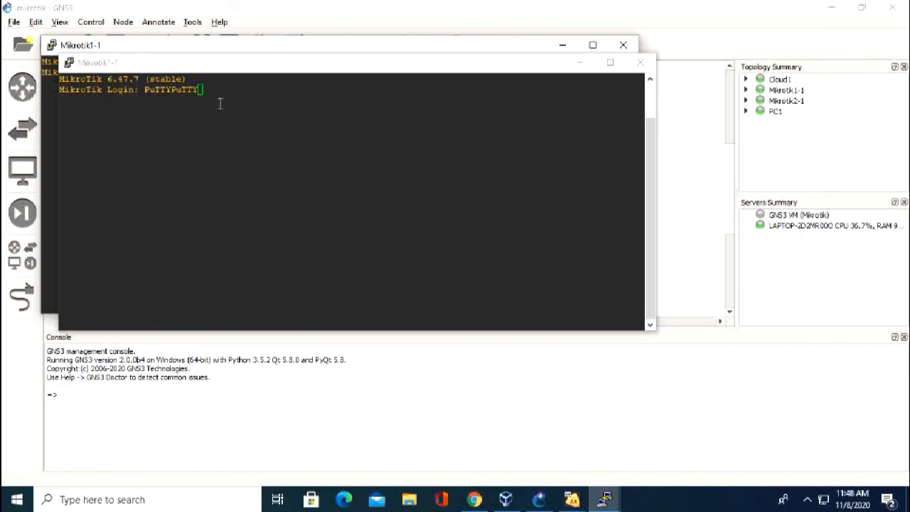
Close the duplicate console, log Mikrotik1-1 in as admin with blank password, then minimize the windows.
left_click_drag(412, 63, 614, 214)
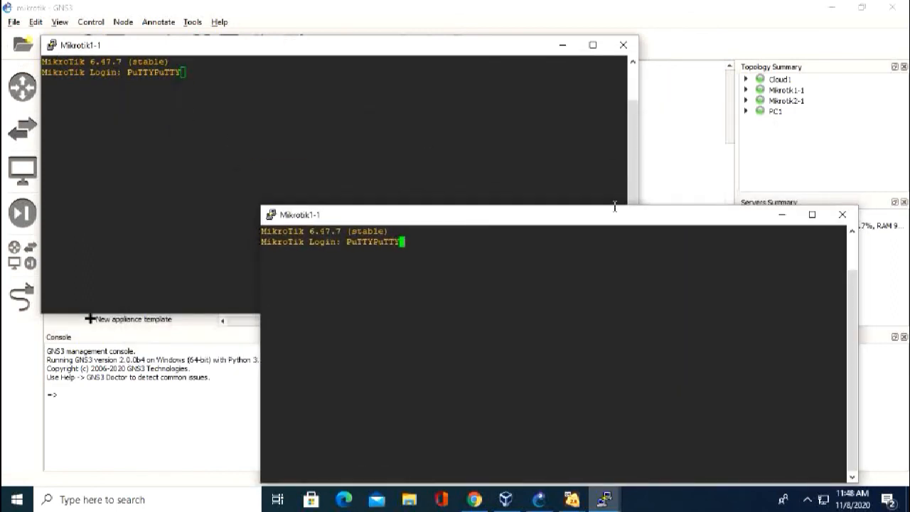
left_click(842, 214)
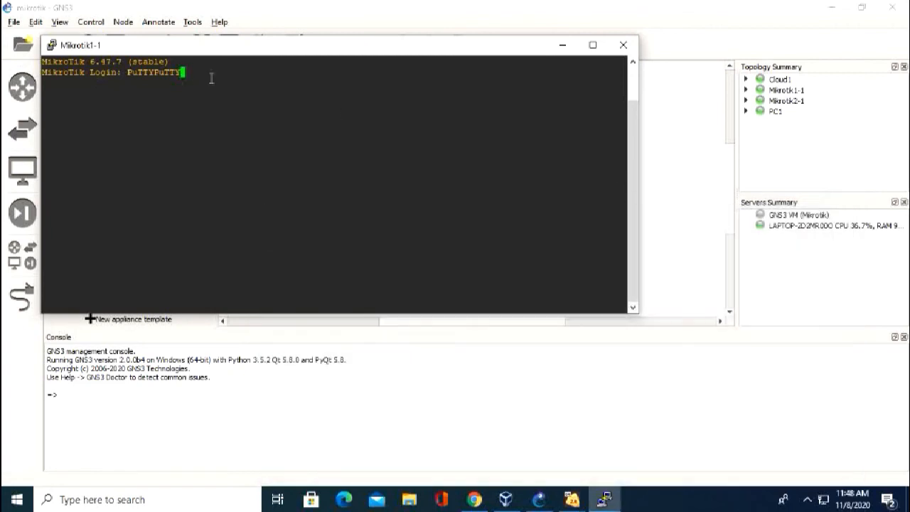
key("BackSpace")
key("BackSpace")
key("BackSpace")
key("BackSpace")
key("BackSpace")
key("BackSpace")
key("BackSpace")
key("BackSpace")
key("BackSpace")
key("BackSpace")
type("admin")
key("Return")
key("Return")
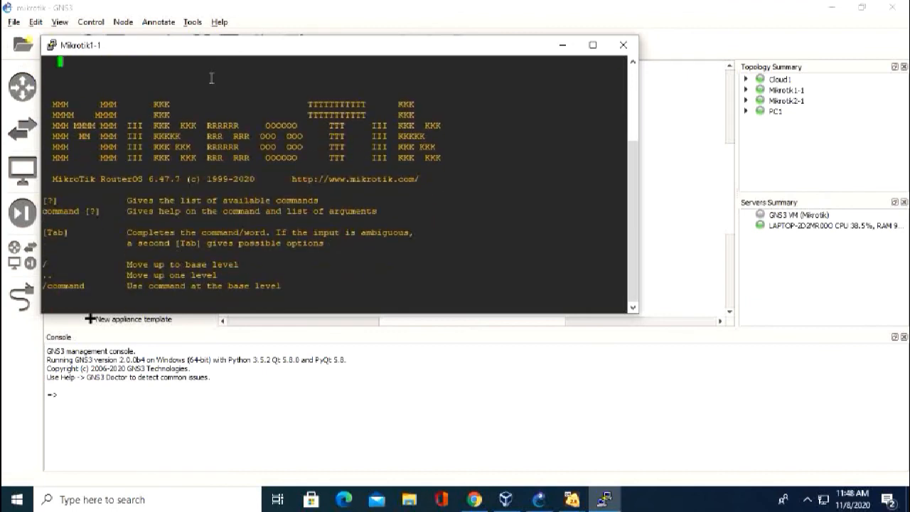
key("Return")
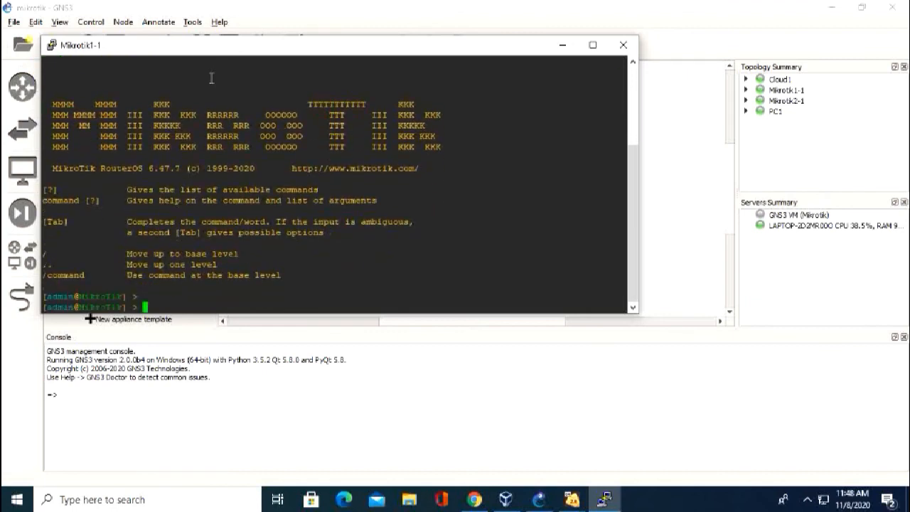
left_click(564, 47)
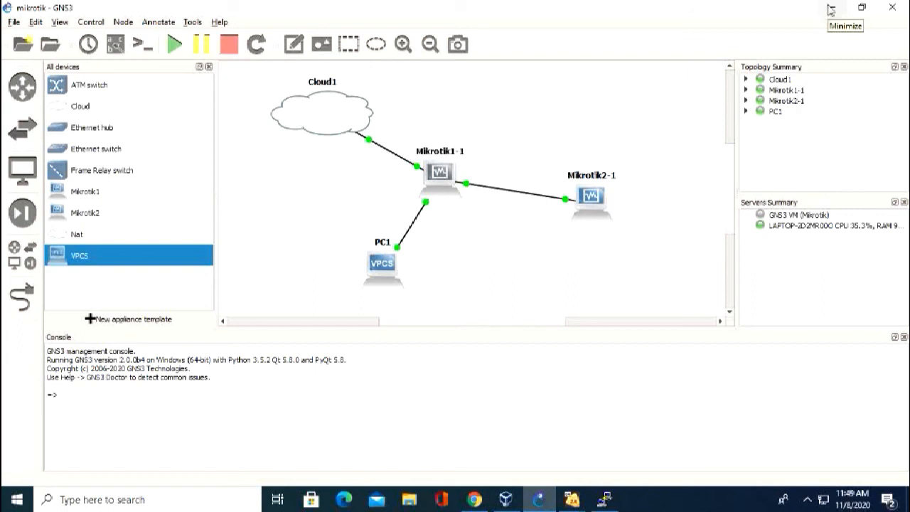
left_click(831, 12)
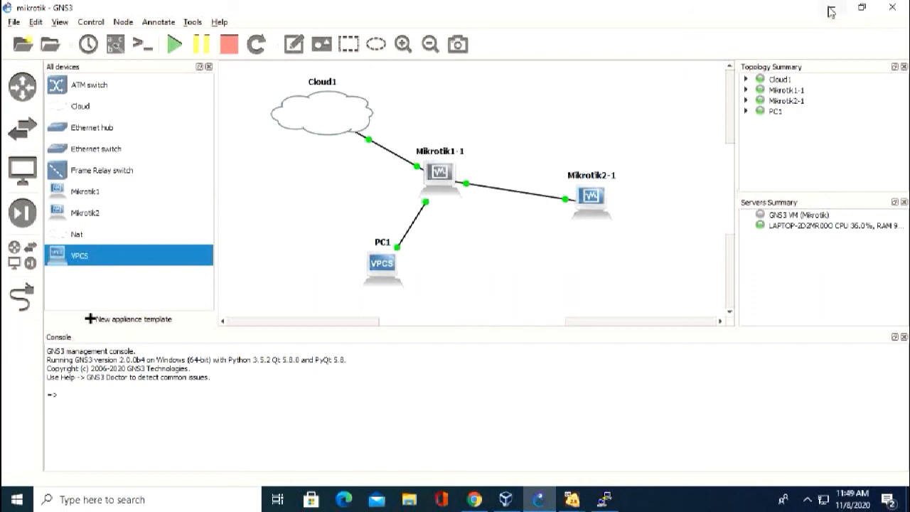